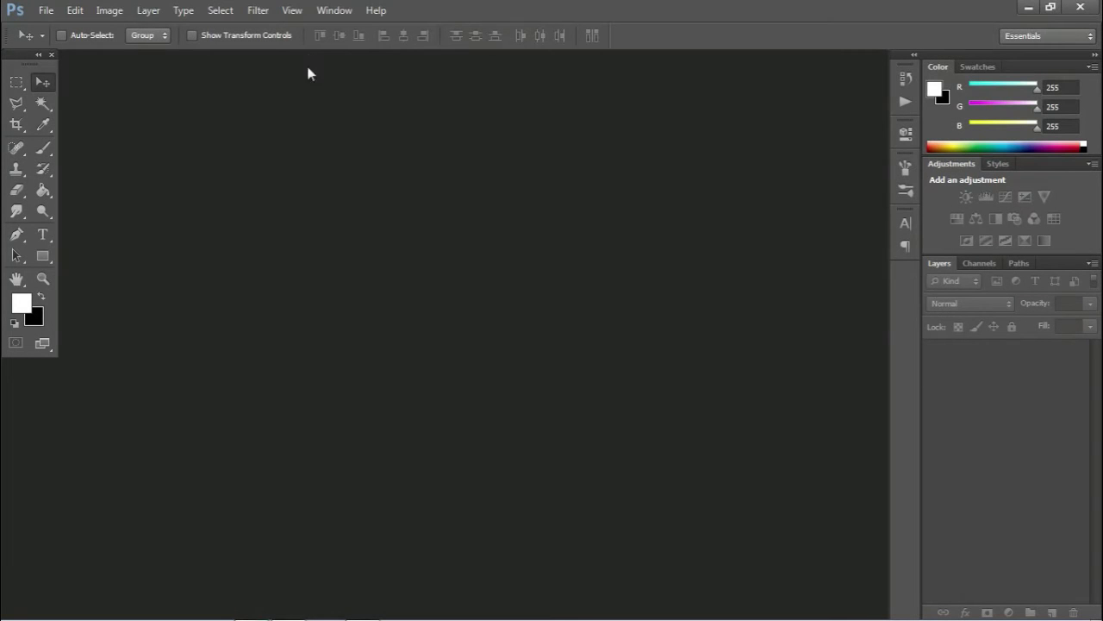
Create a new 500×500-pixel document with Transparent background contents.
left_click(47, 9)
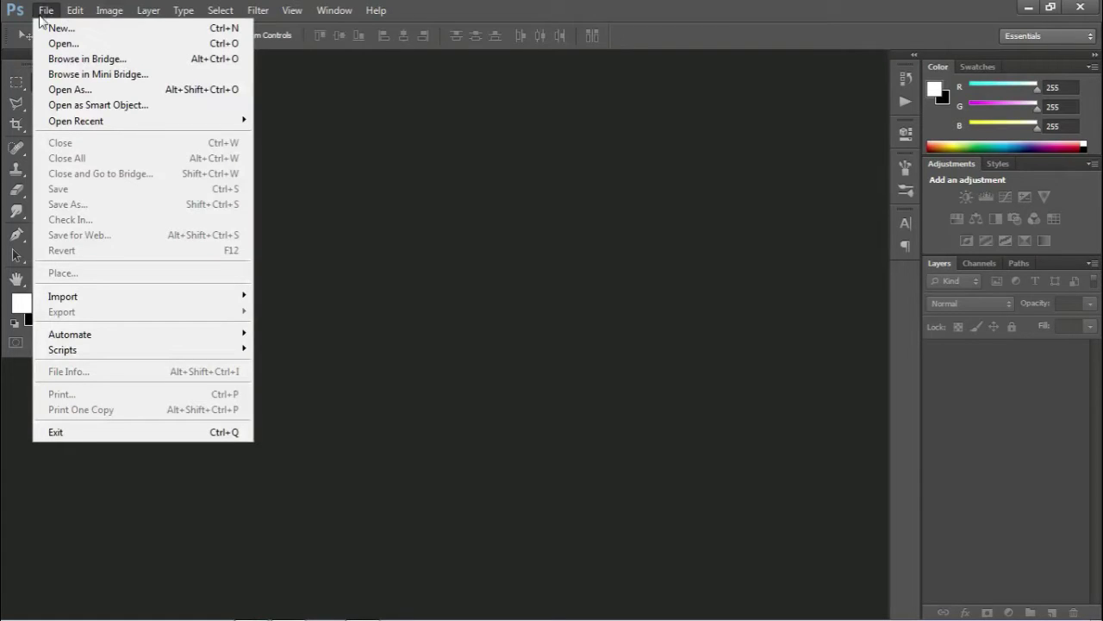
left_click(95, 29)
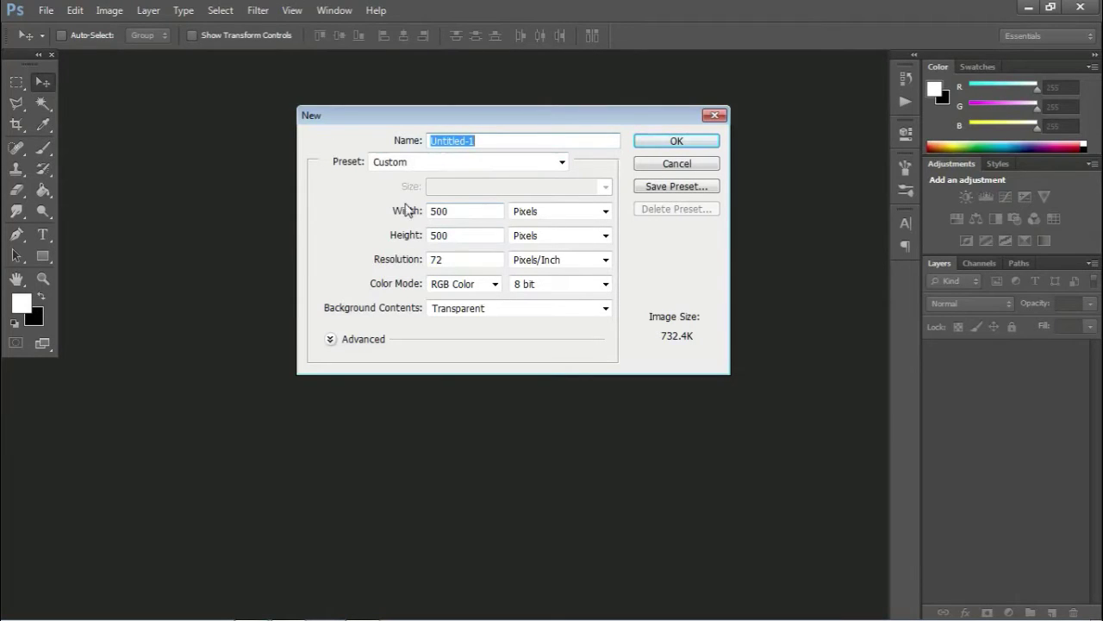
left_click_drag(446, 211, 421, 211)
type("5")
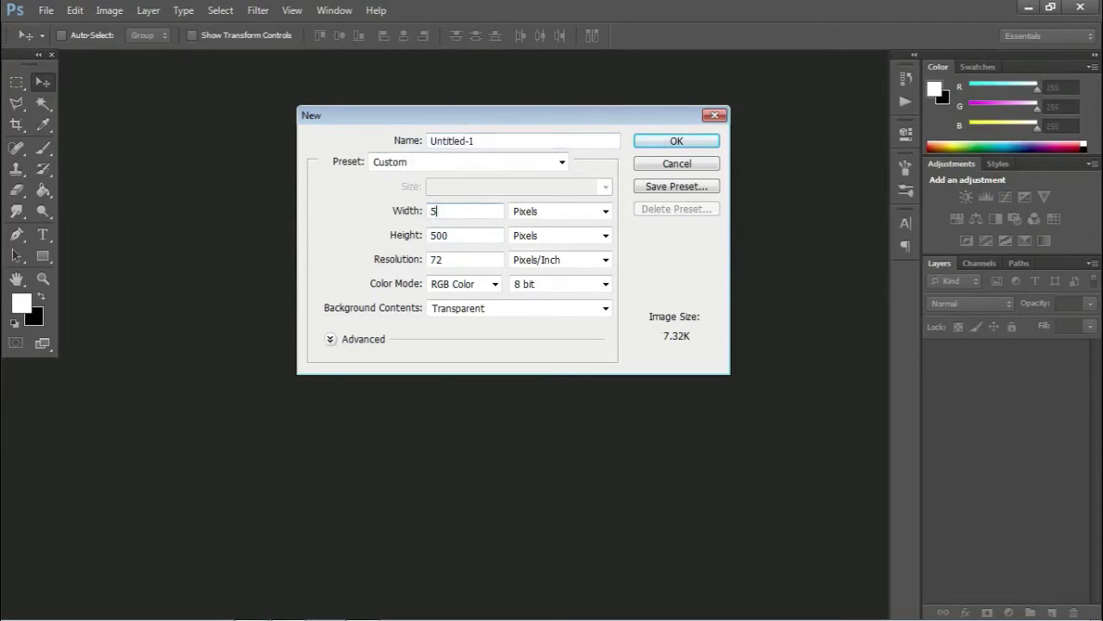
type("00")
left_click_drag(454, 235, 377, 233)
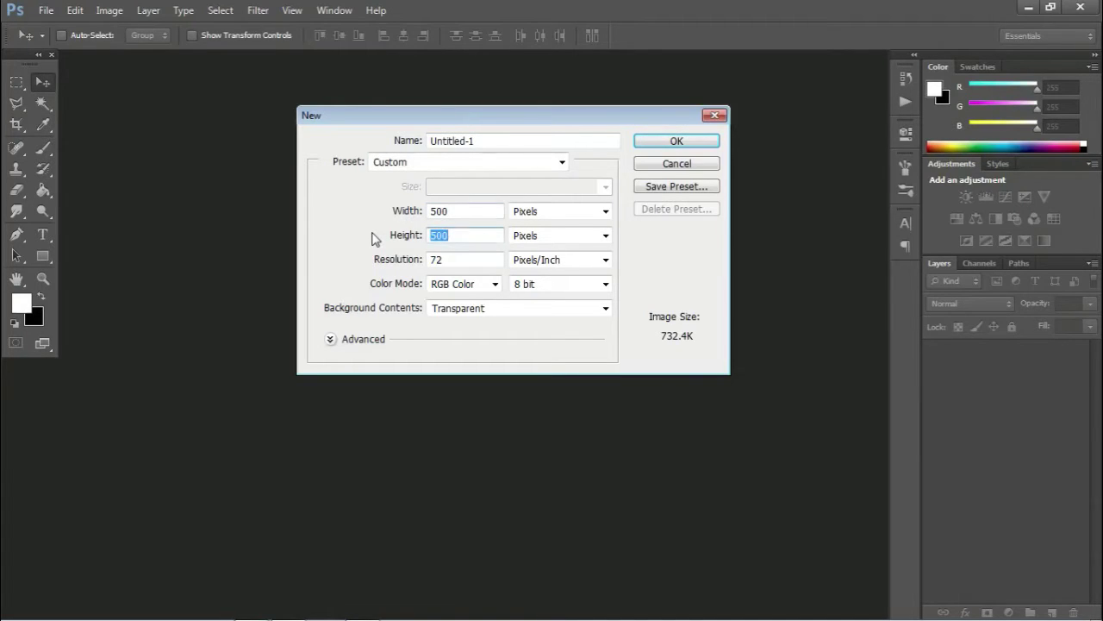
type("500")
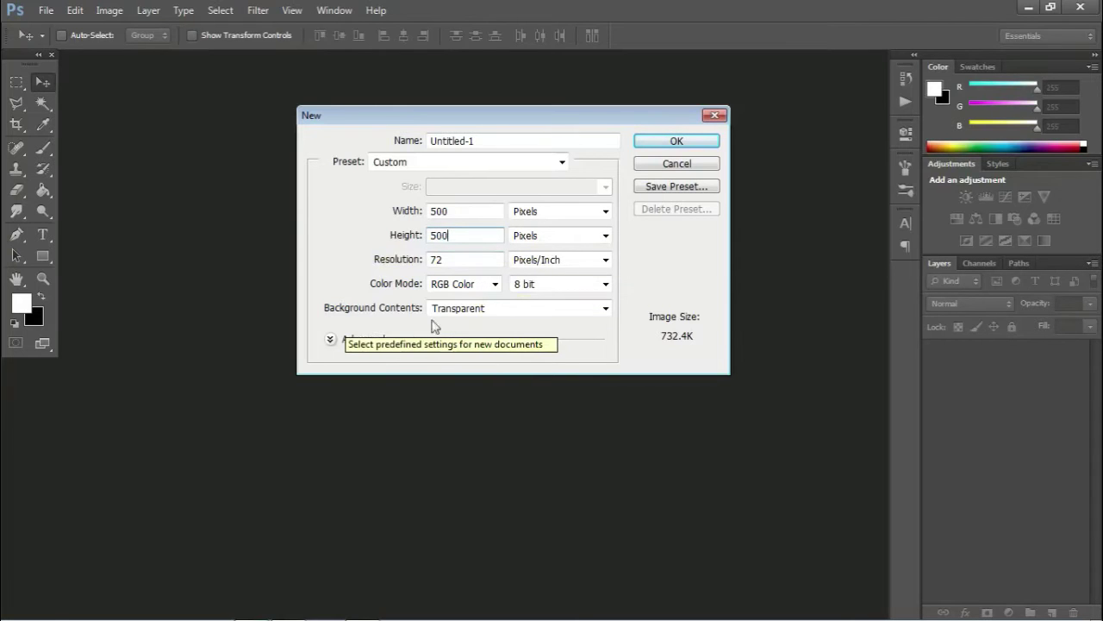
left_click(456, 308)
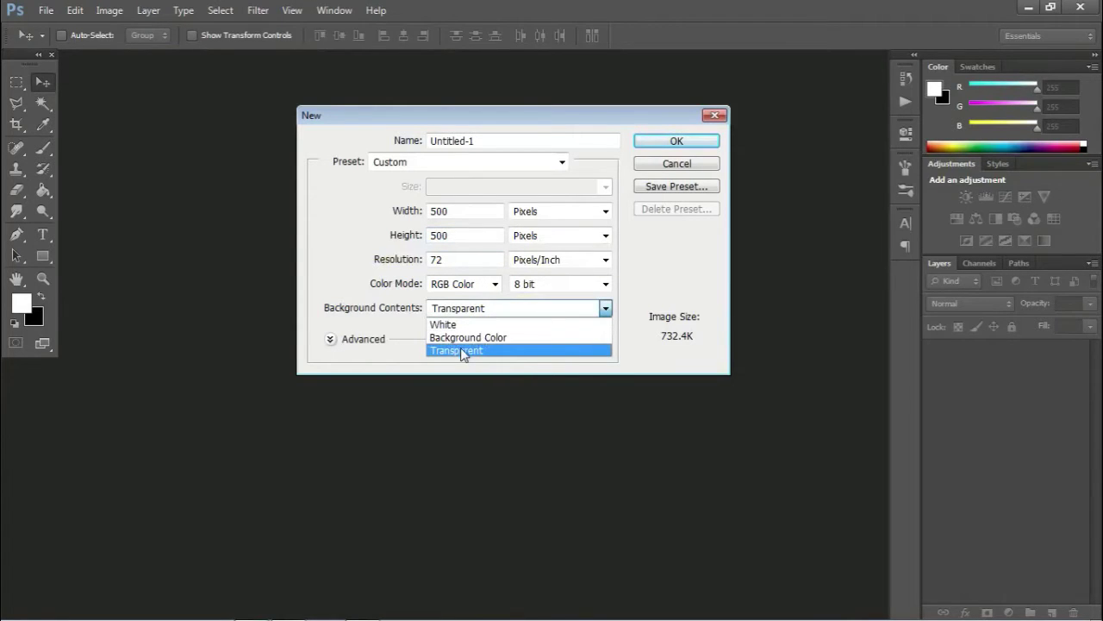
left_click(463, 350)
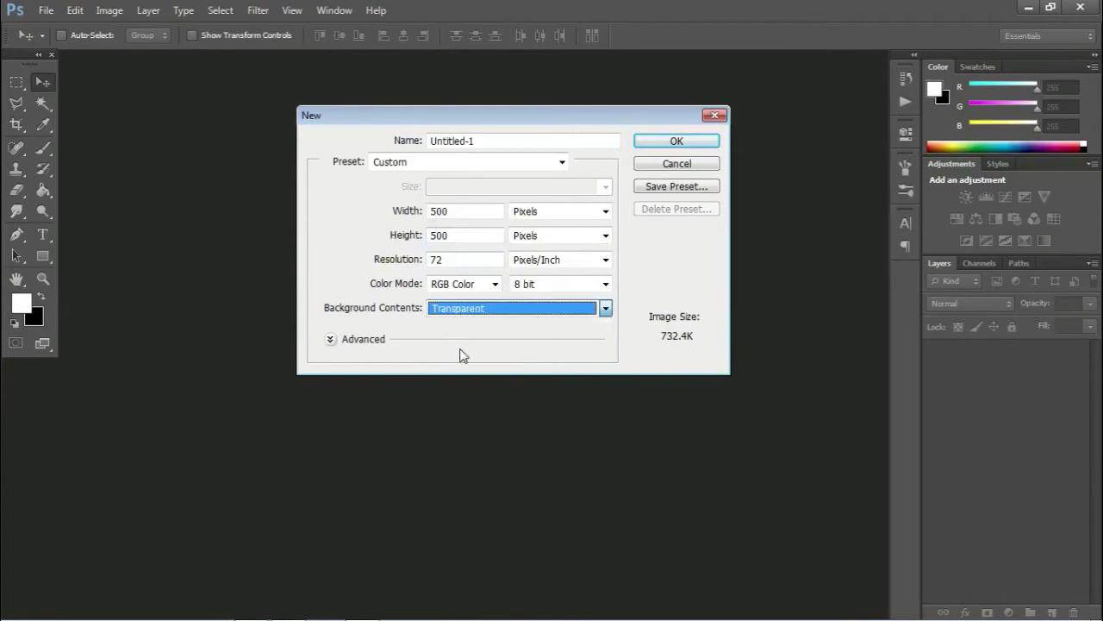
left_click(677, 142)
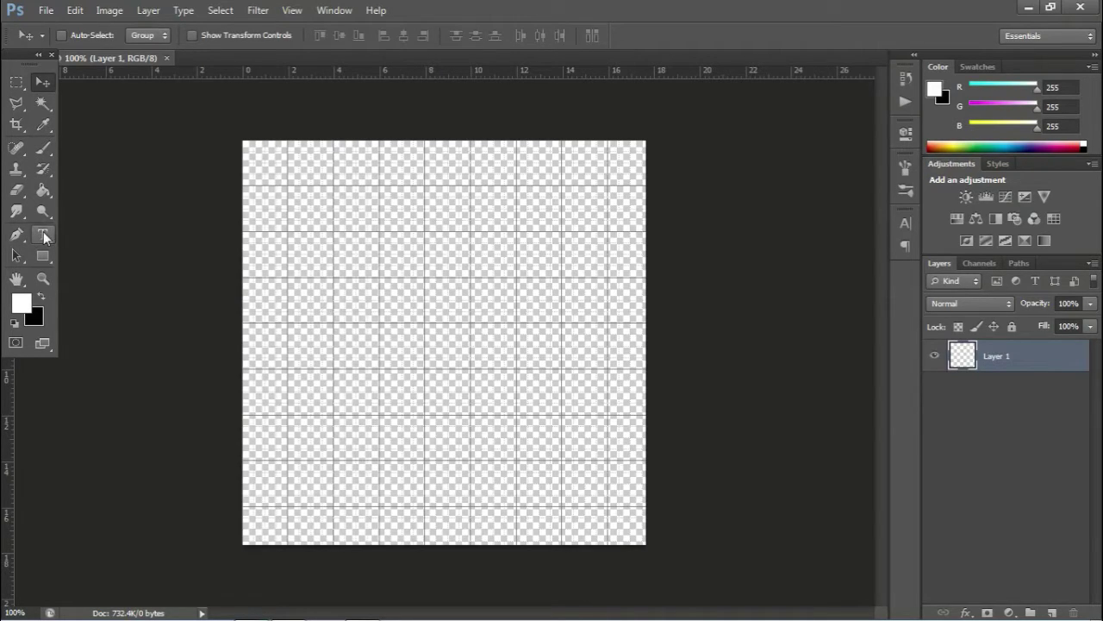
Select the Horizontal Type tool set to white Nexa Bold at 330 pt.
left_click(44, 236)
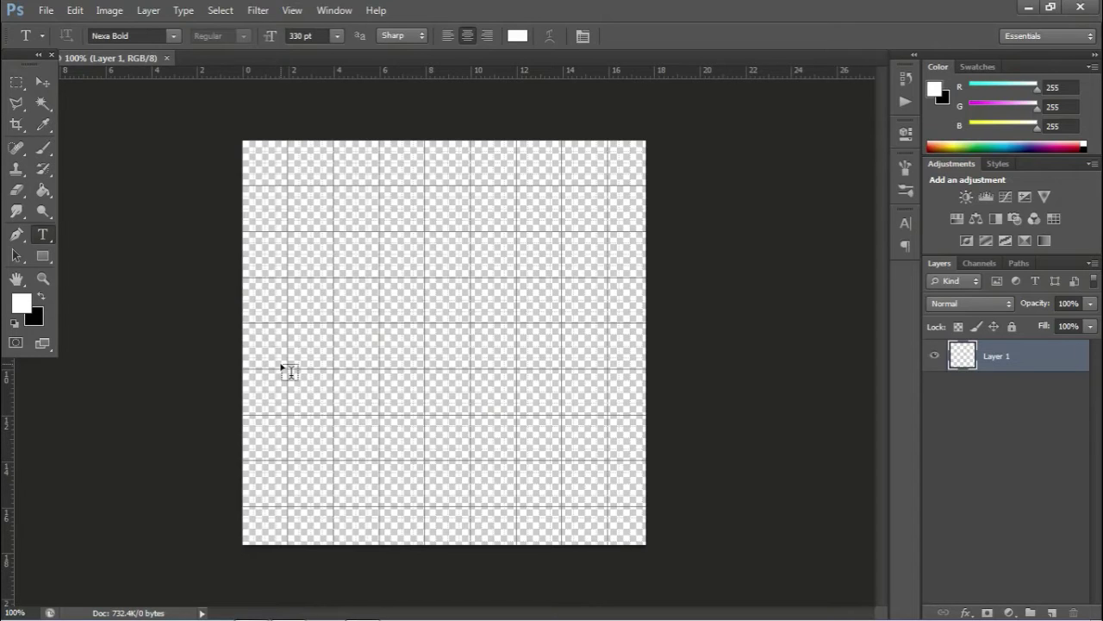
Type 'TS' on the canvas and set its font size to 330 pt.
left_click(314, 397)
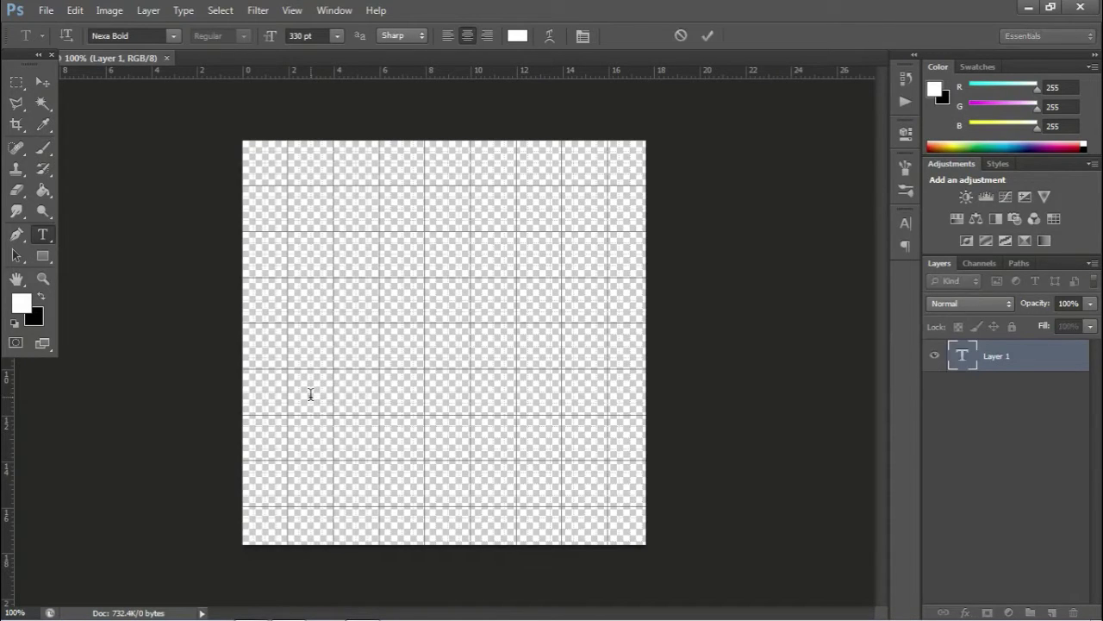
type("TS")
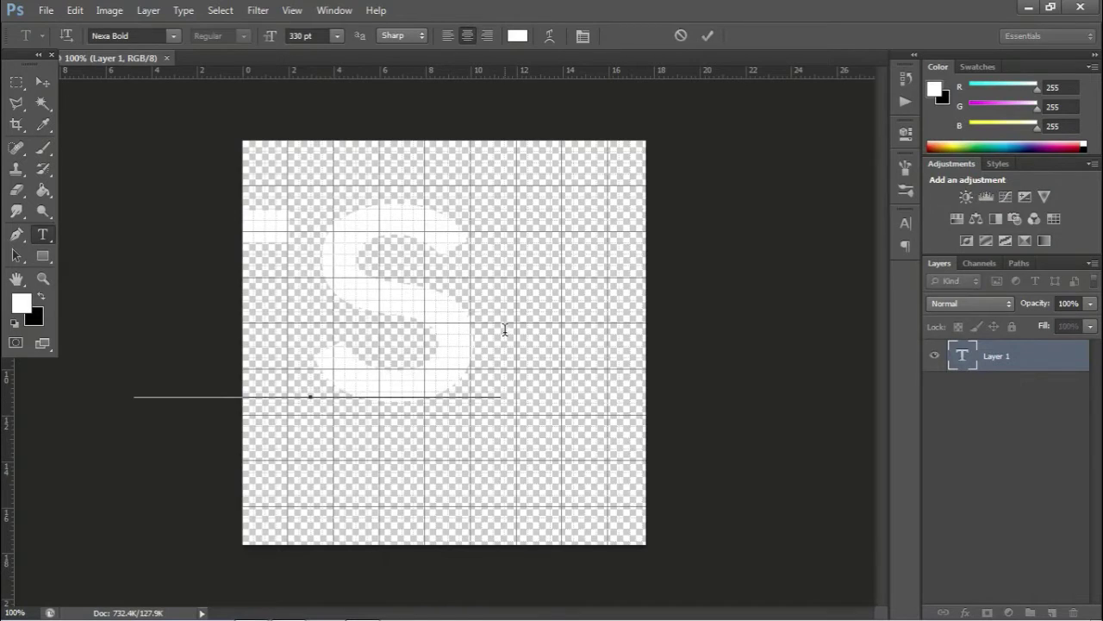
key("ctrl+a")
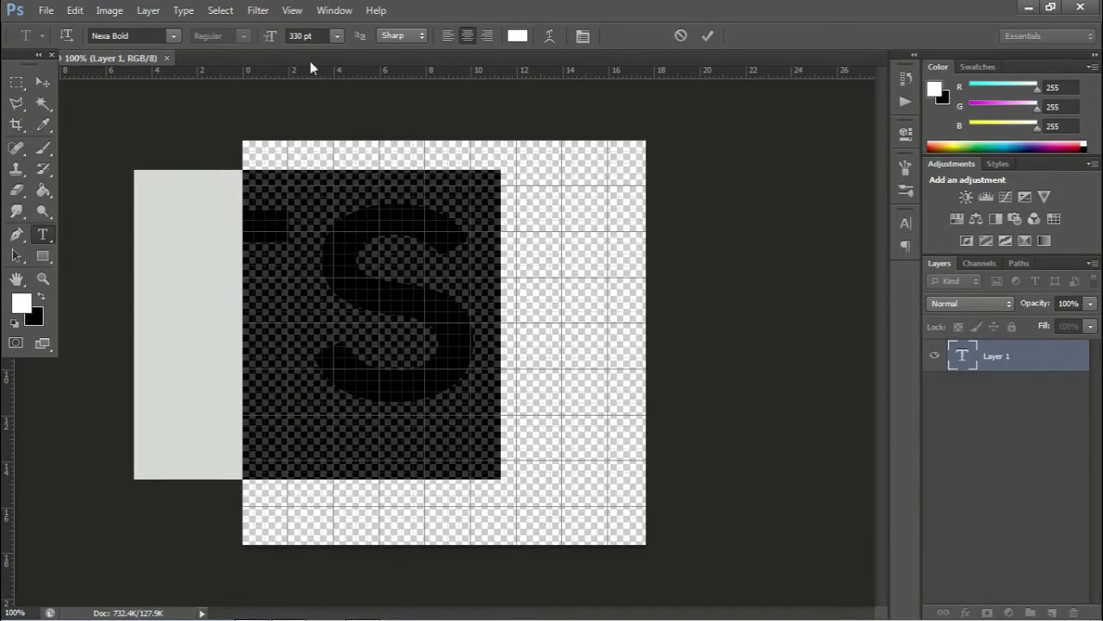
left_click(314, 36)
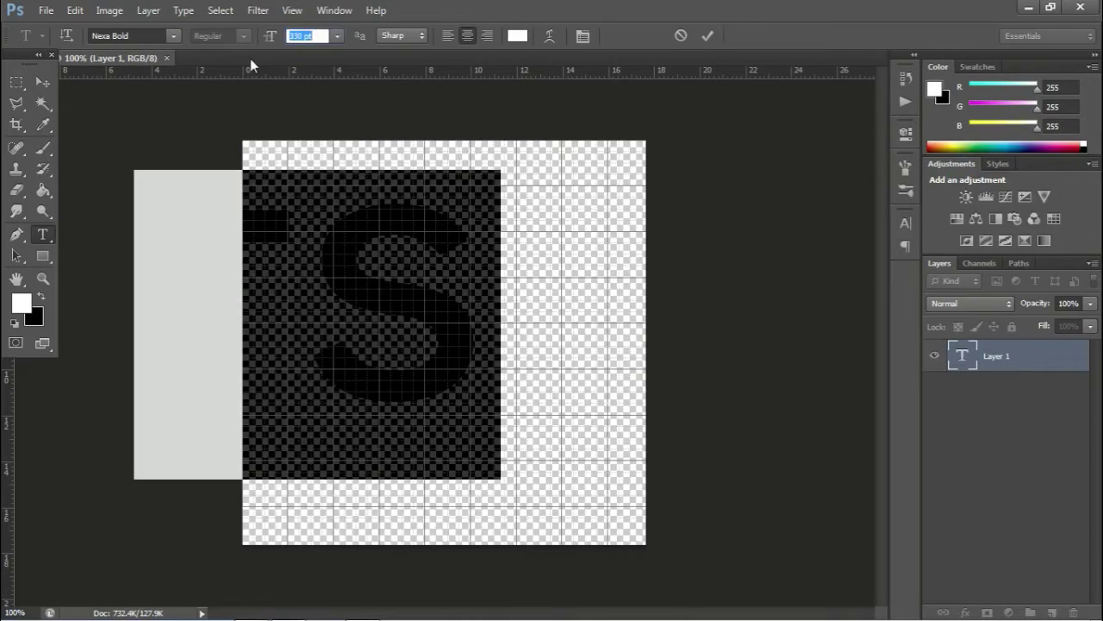
type("3")
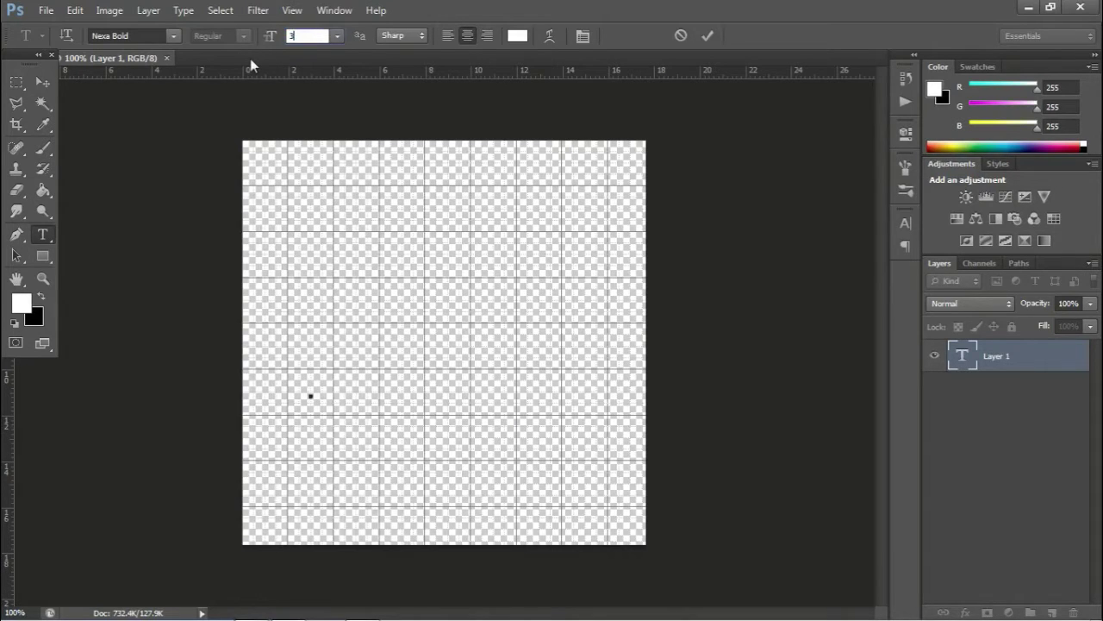
type("3")
type("0")
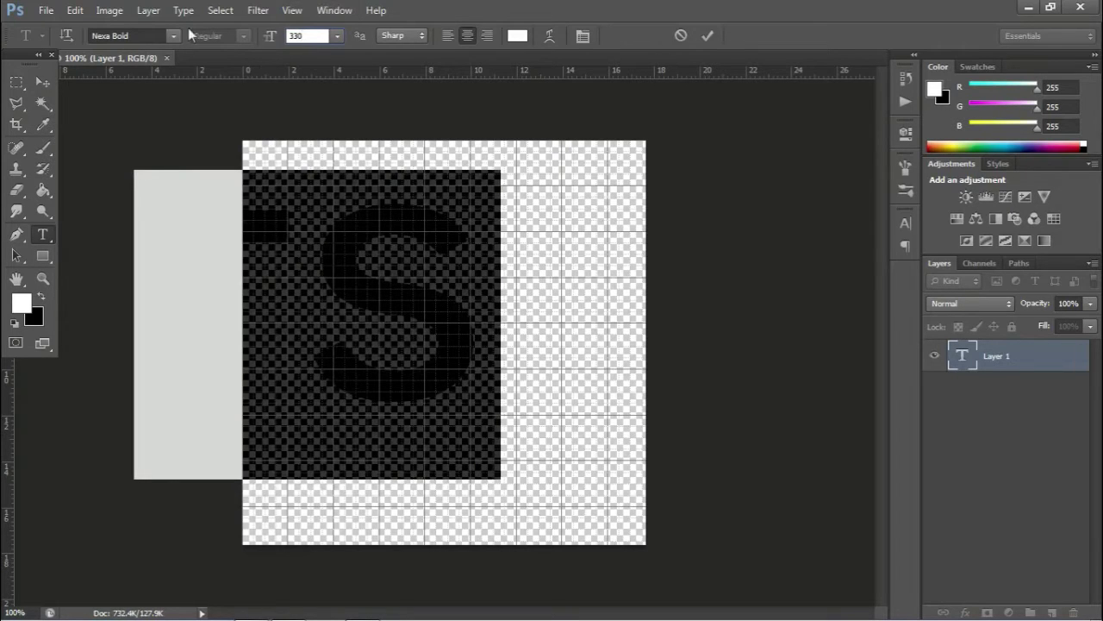
Keep the TS text in Nexa Bold, commit it, and move it right and down.
left_click(176, 37)
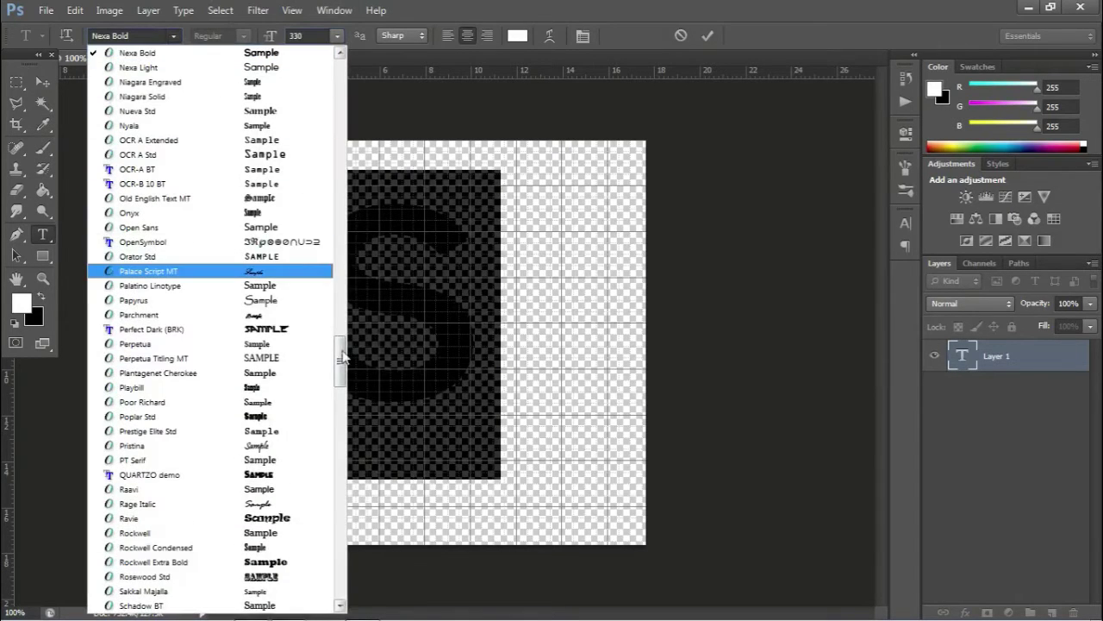
left_click_drag(339, 366, 340, 340)
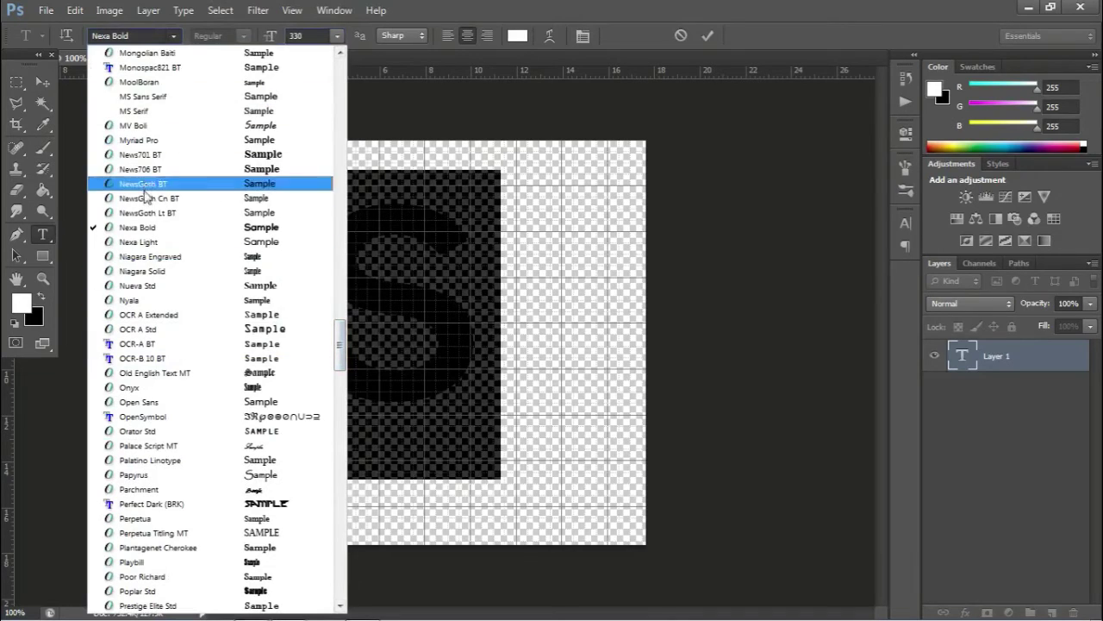
left_click(139, 228)
left_click(44, 80)
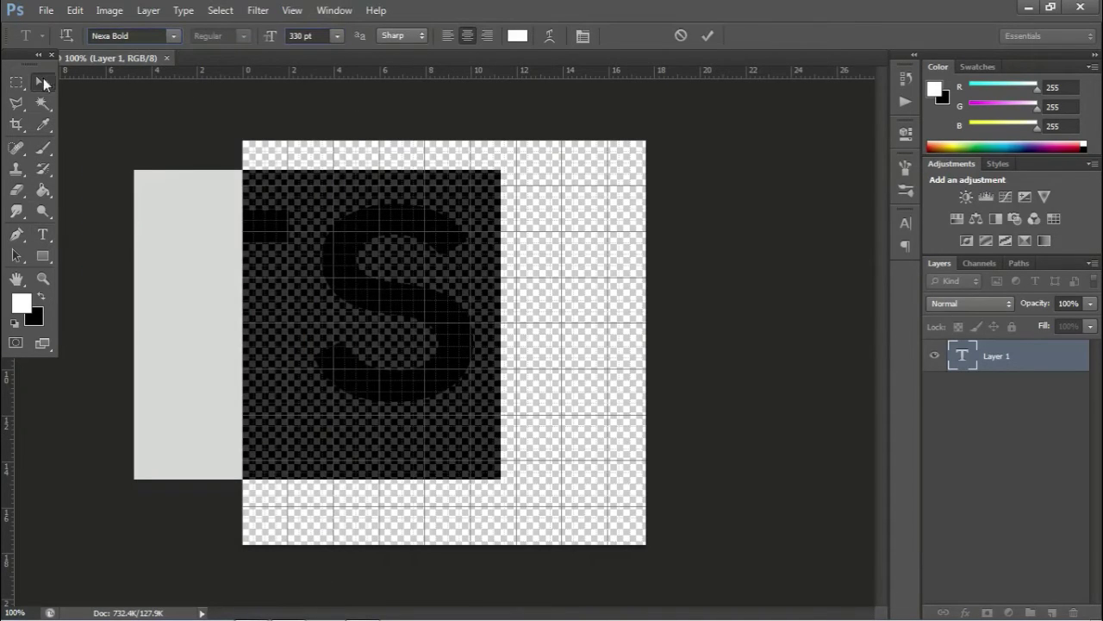
left_click_drag(440, 339, 517, 359)
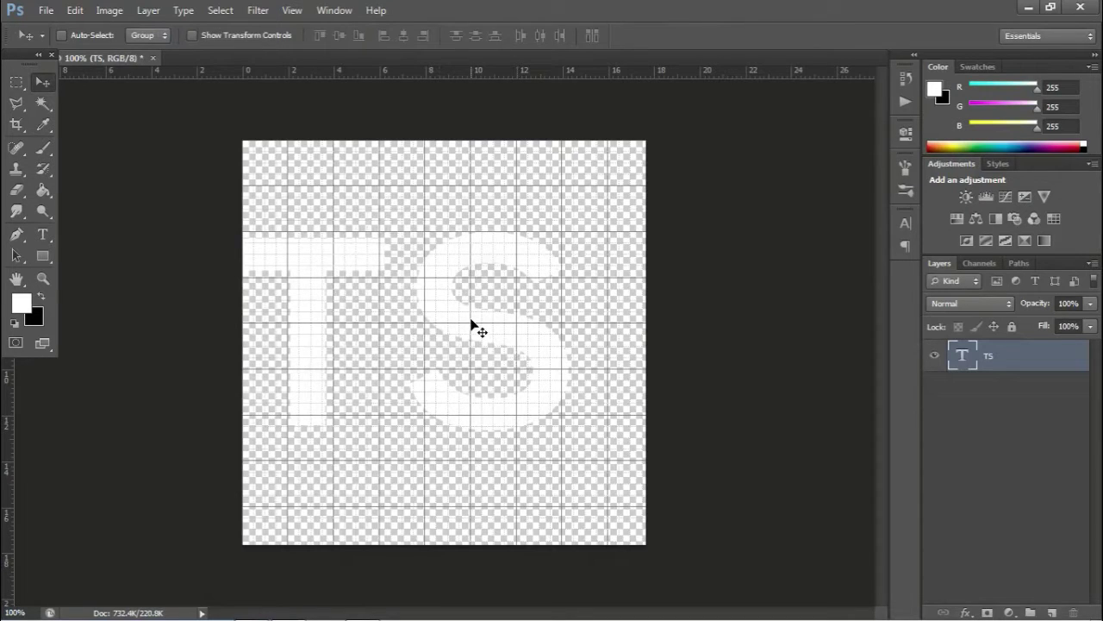
Align the TS text to vertical and horizontal centres of a whole-canvas selection, then deselect.
key("ctrl+a")
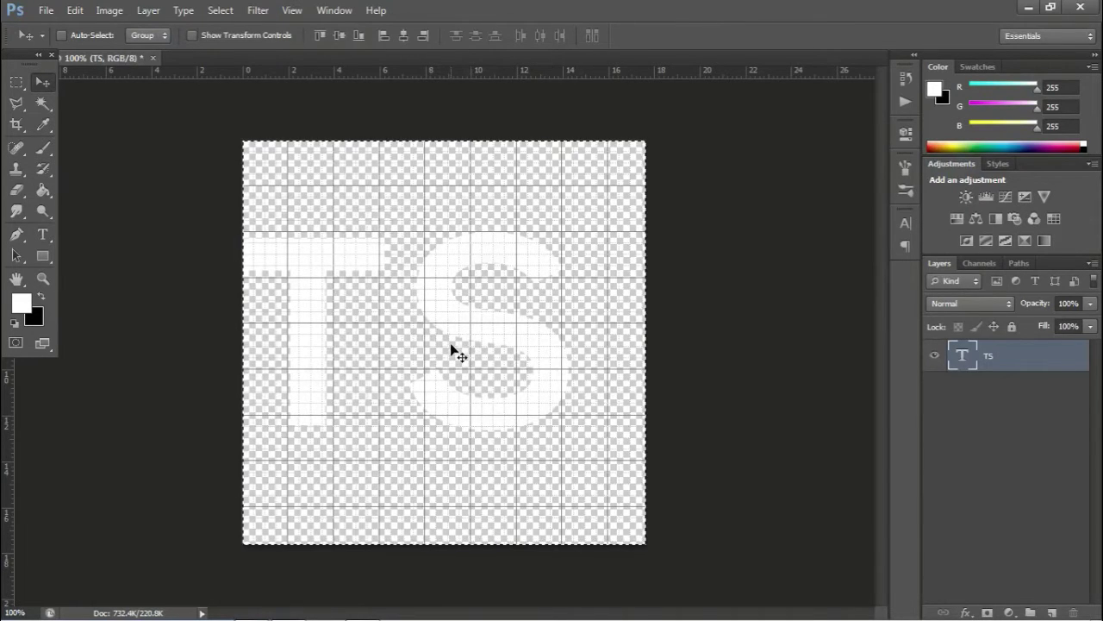
left_click(340, 37)
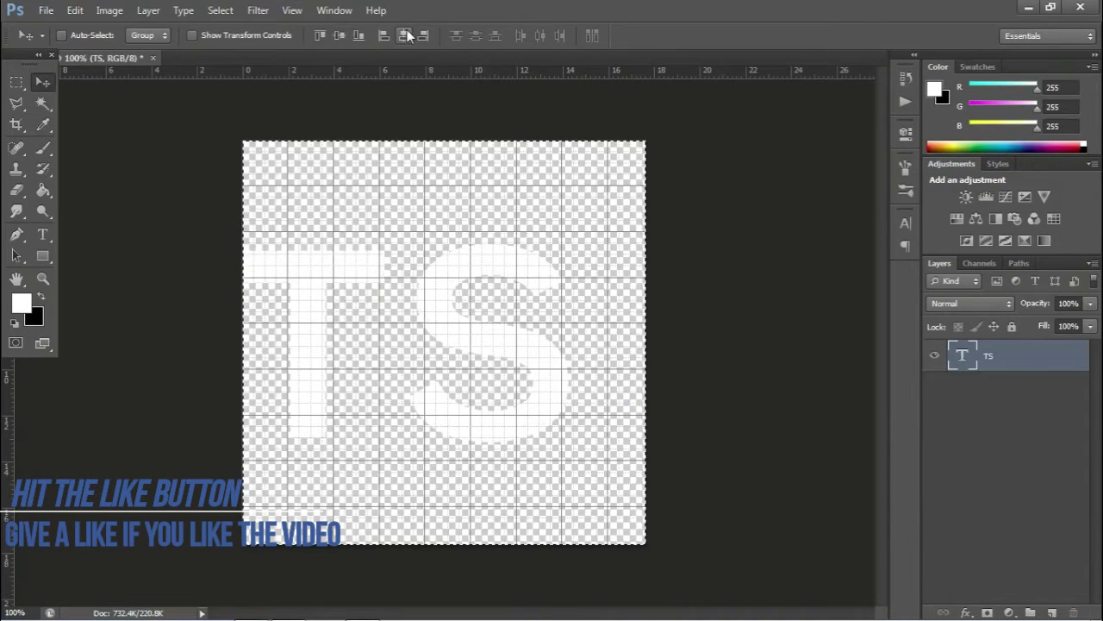
left_click(408, 34)
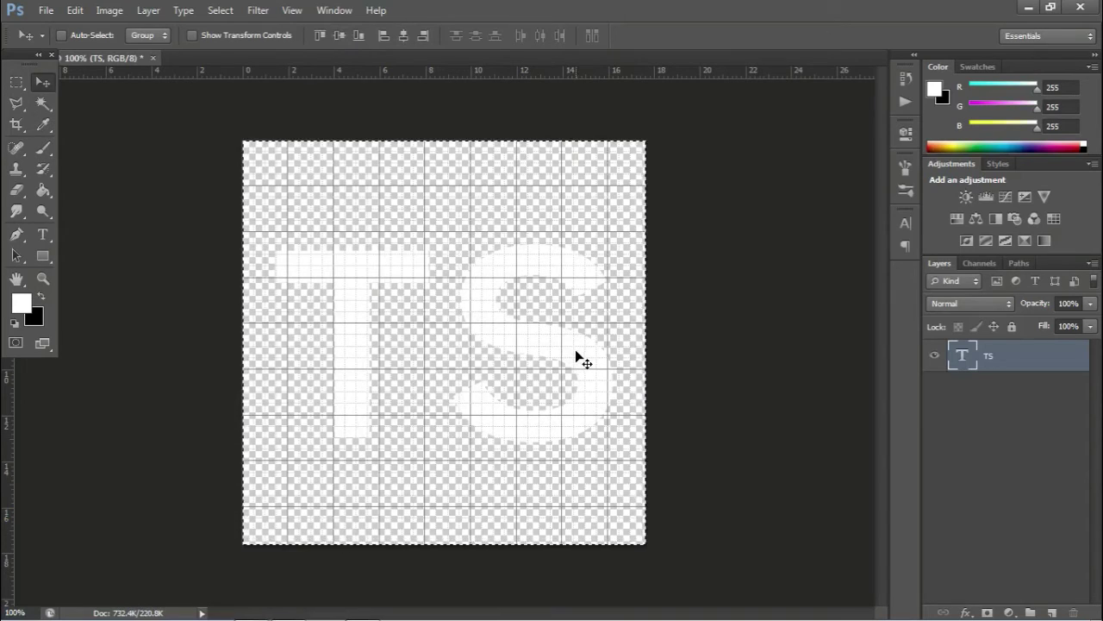
key("ctrl+d")
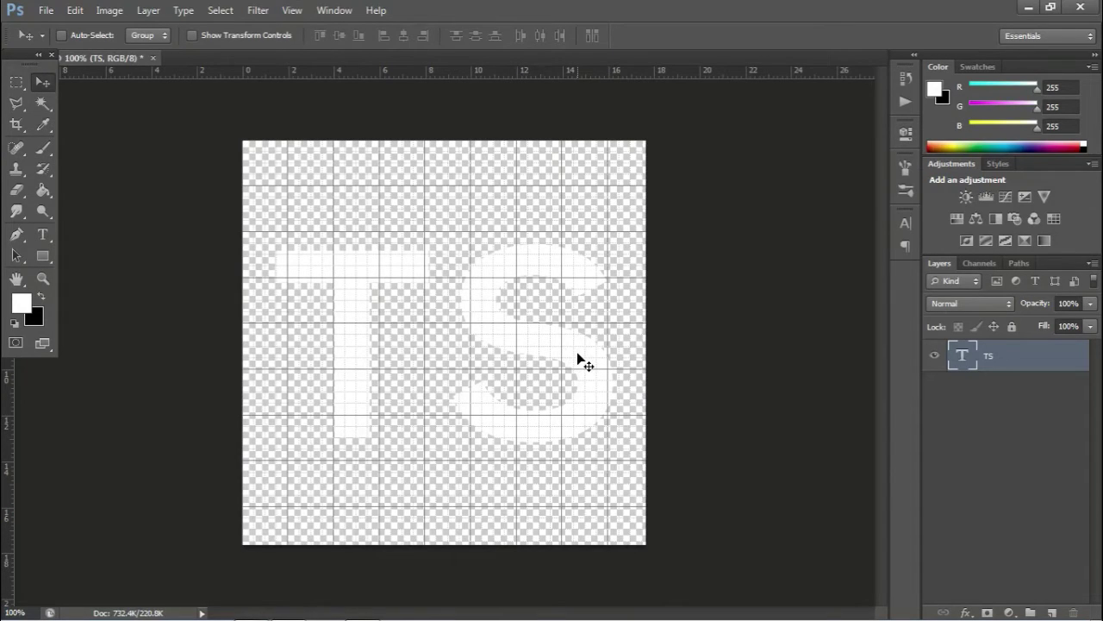
Add a Gradient Overlay effect to the TS layer through Blending Options.
right_click(1034, 368)
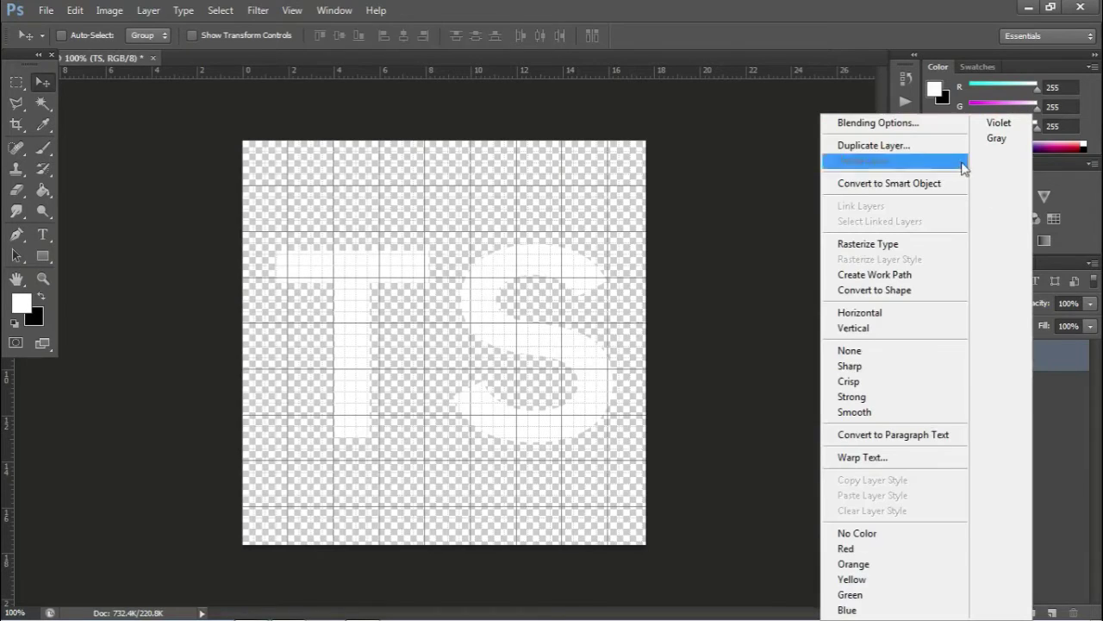
left_click(929, 129)
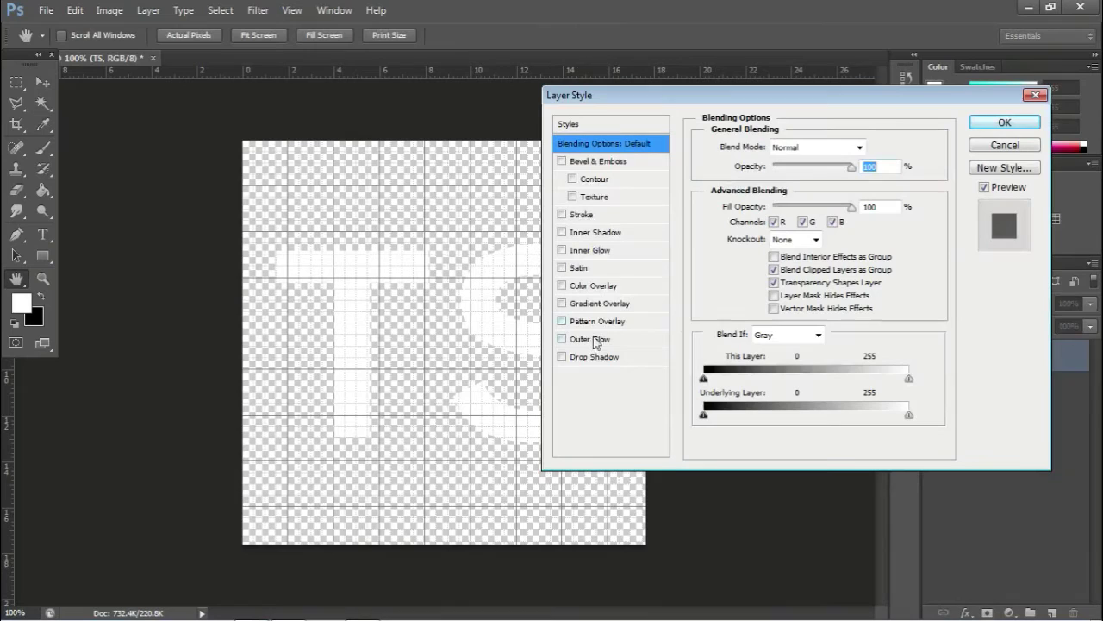
left_click(562, 304)
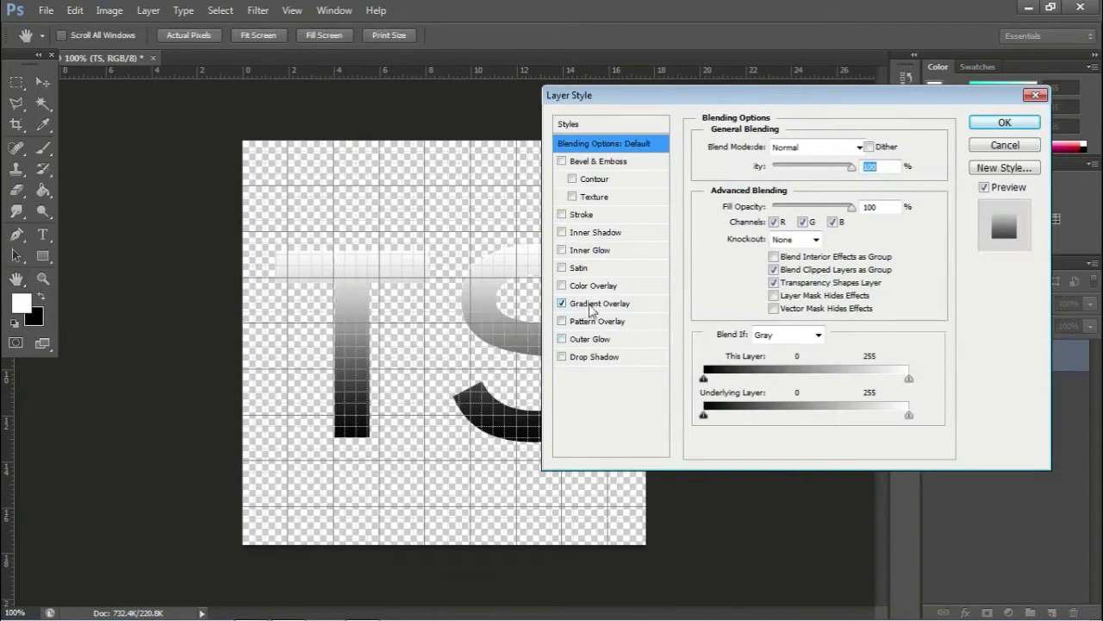
left_click(601, 304)
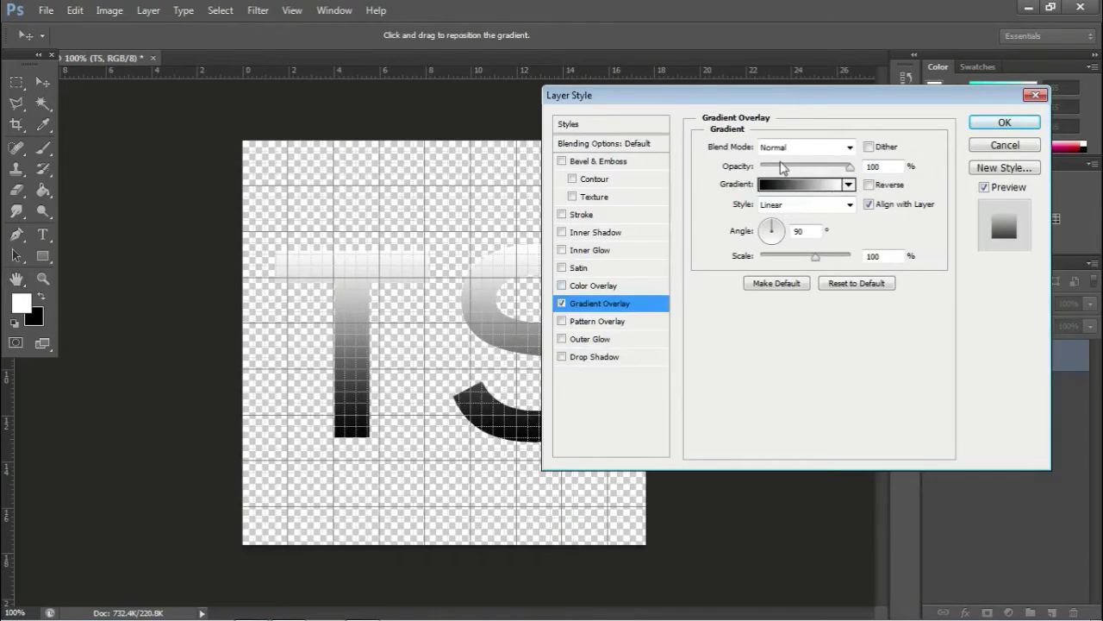
Set the gradient overlay opacity to about 20%, leaving the black-to-white gradient unchanged.
left_click(783, 166)
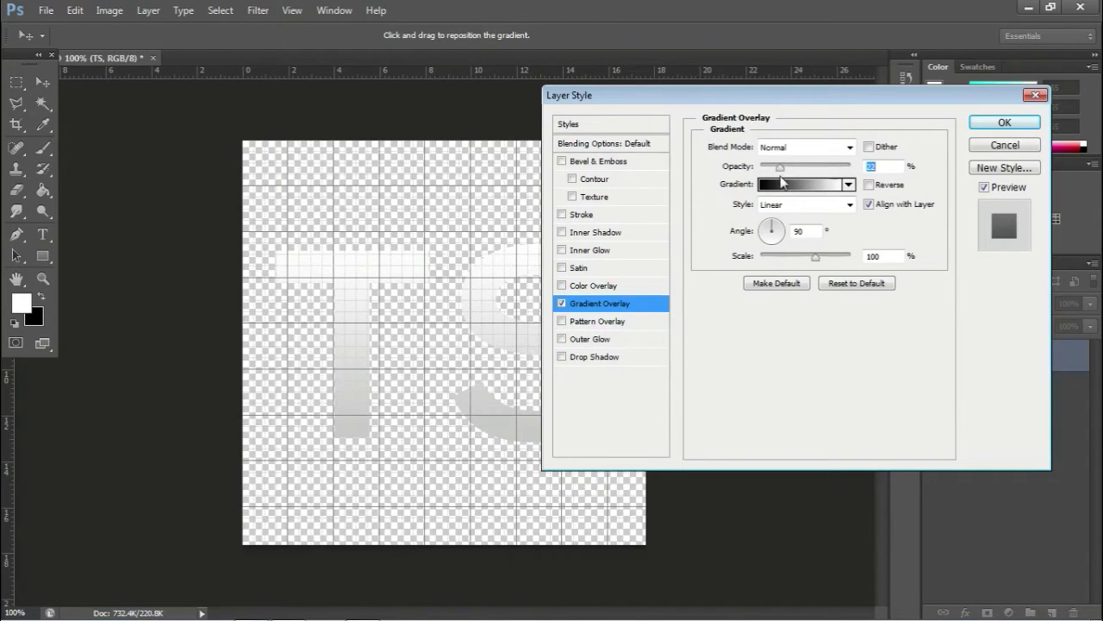
left_click_drag(779, 166, 774, 167)
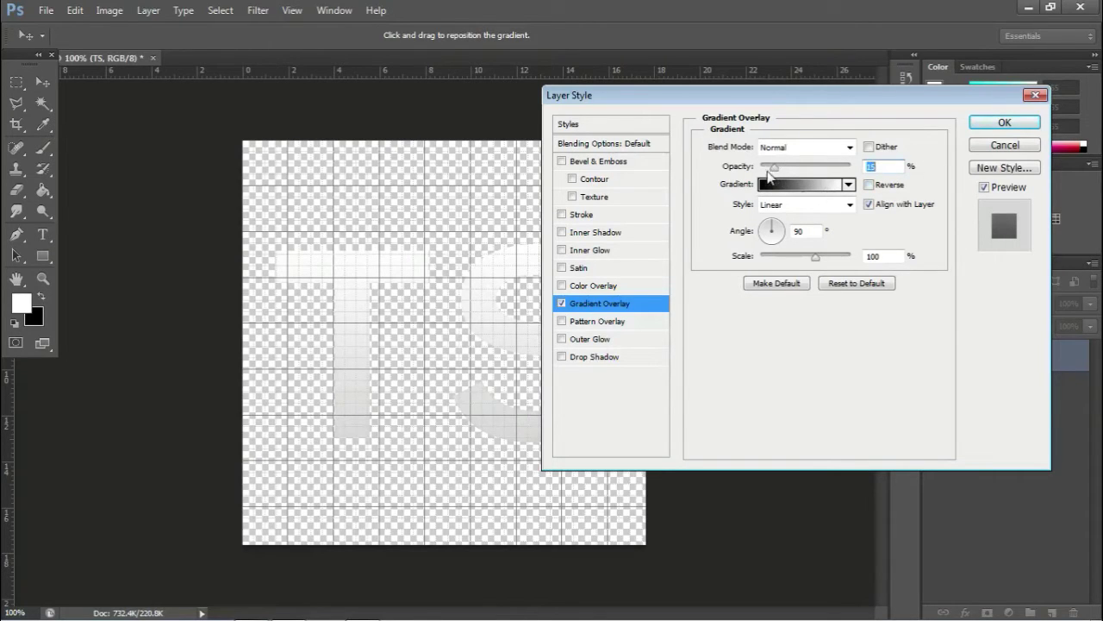
left_click_drag(774, 166, 785, 168)
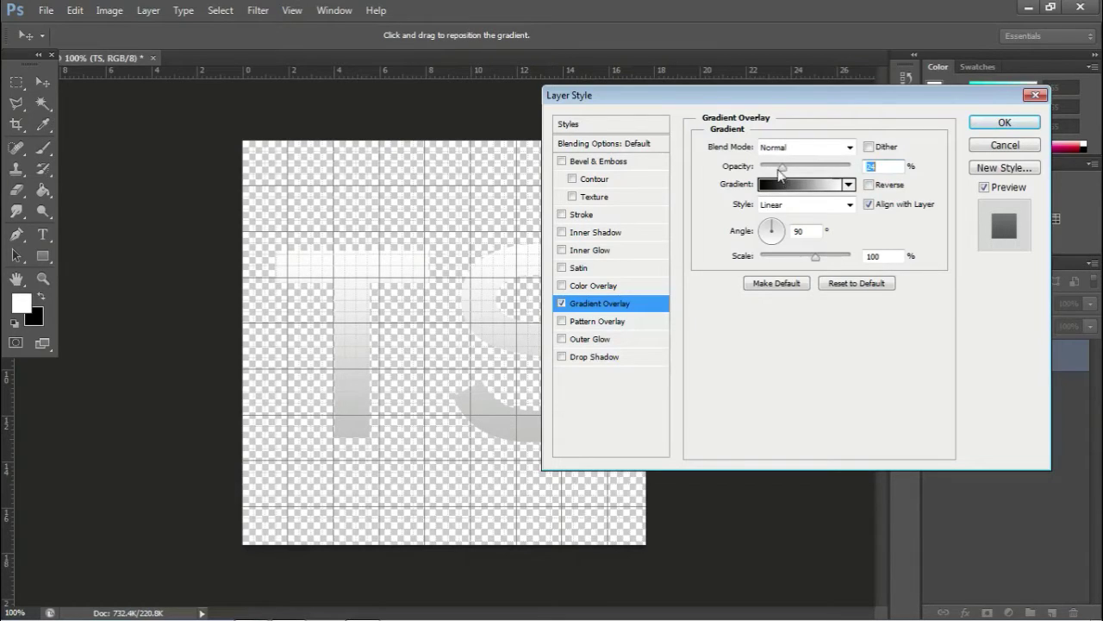
left_click_drag(785, 168, 777, 168)
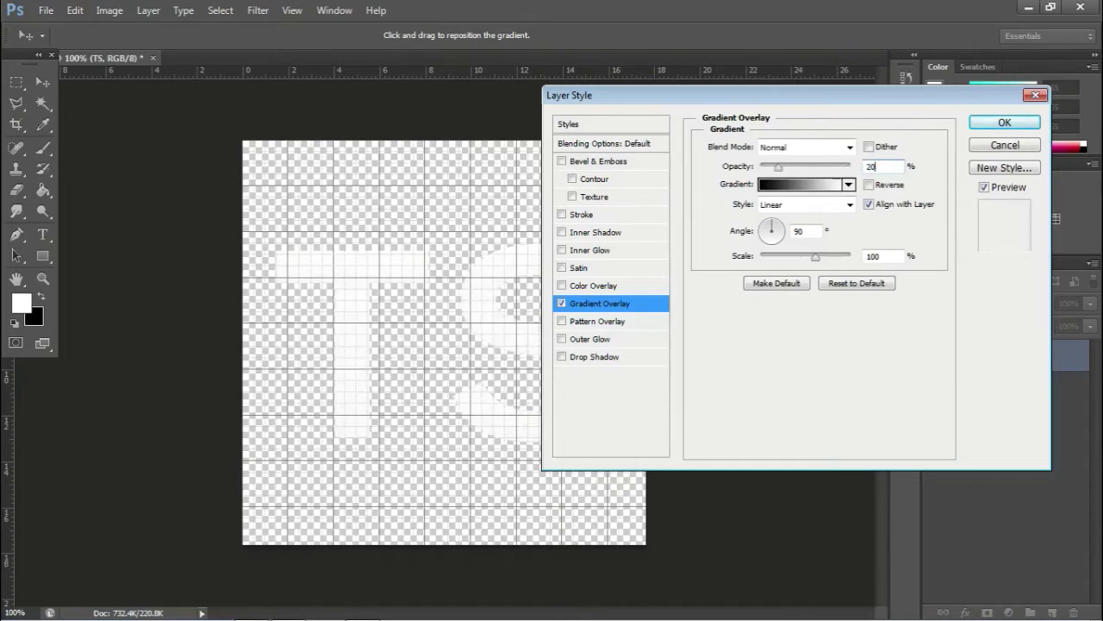
left_click(801, 183)
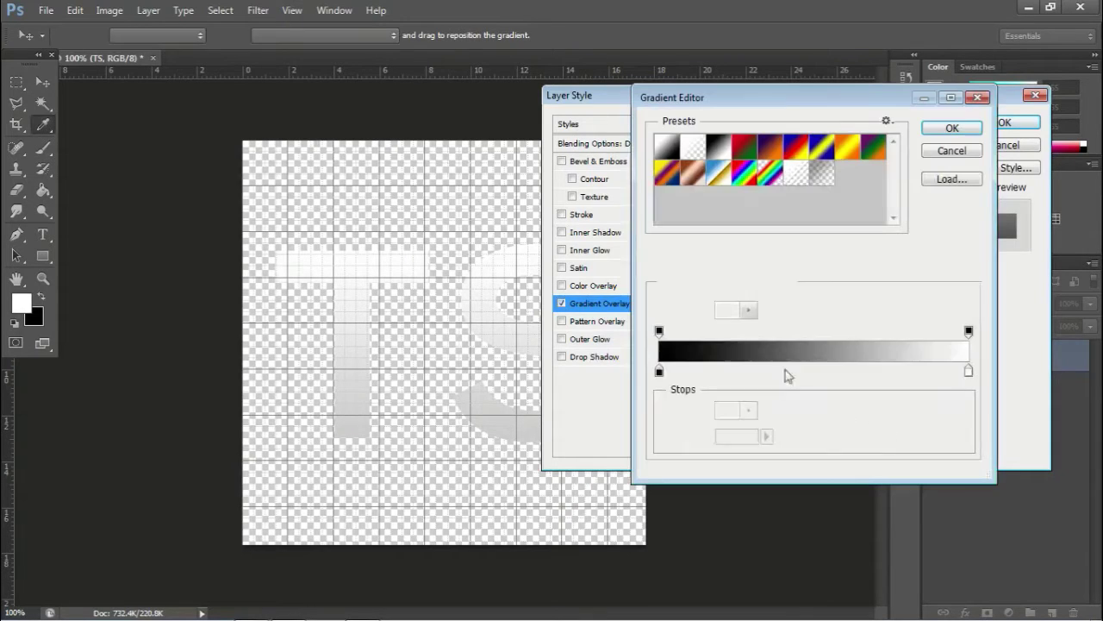
left_click(950, 153)
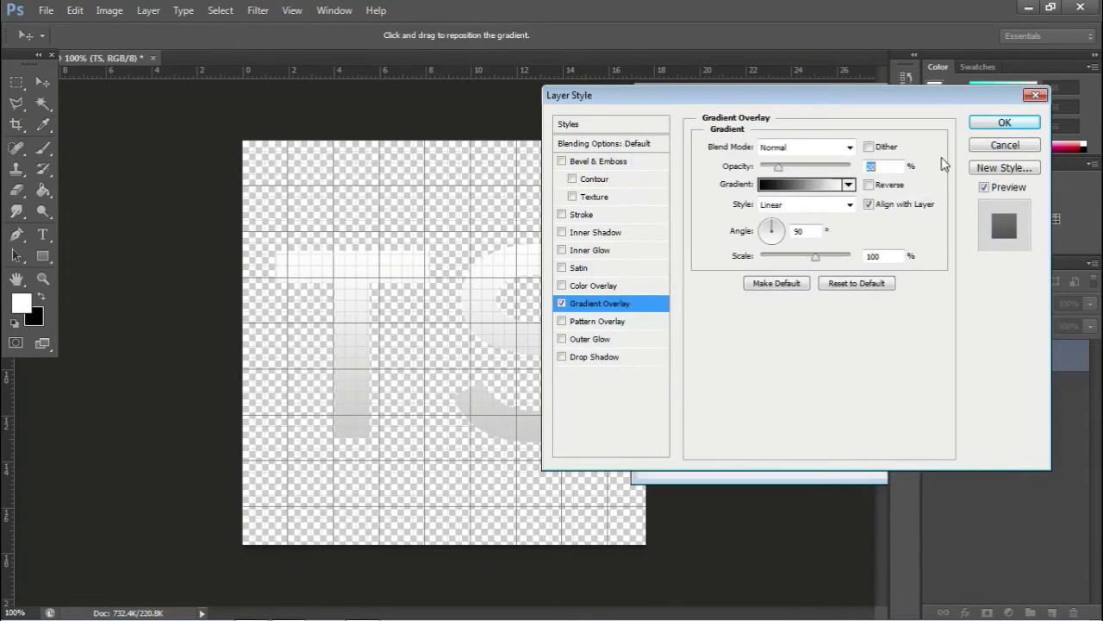
Add Drop Shadow and Outer Glow effects to the TS letters.
left_click(564, 356)
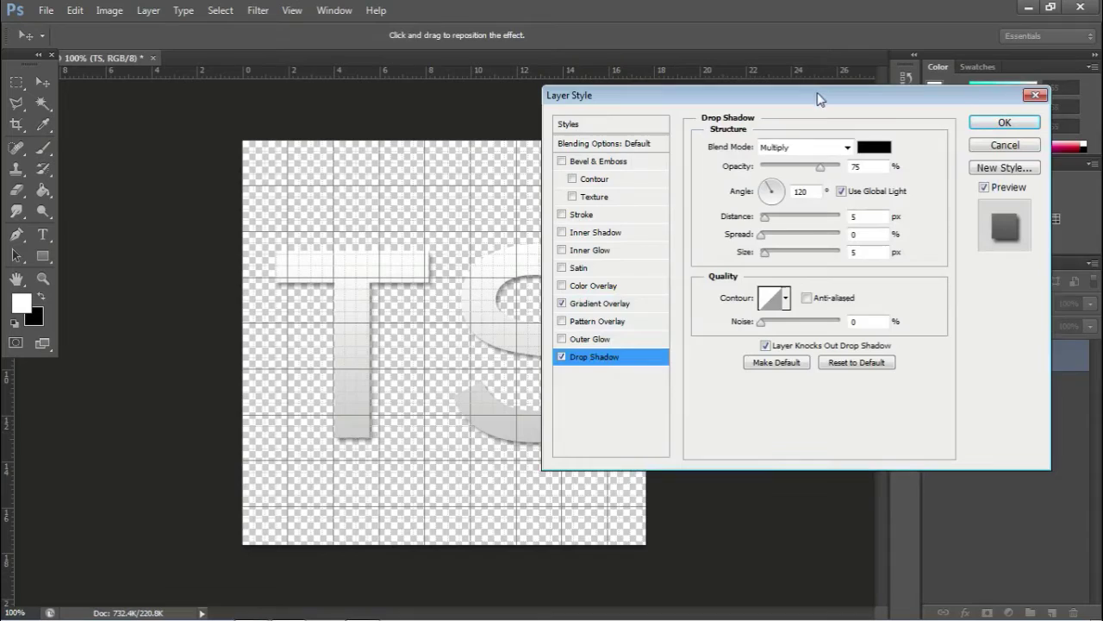
left_click_drag(814, 96, 853, 131)
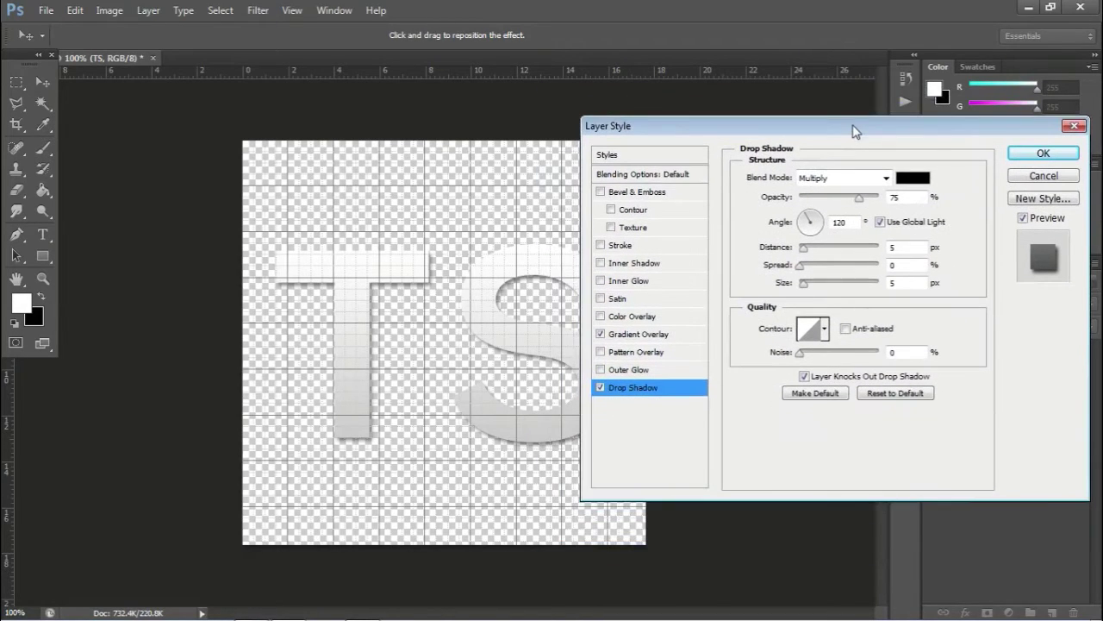
left_click(601, 369)
left_click(626, 371)
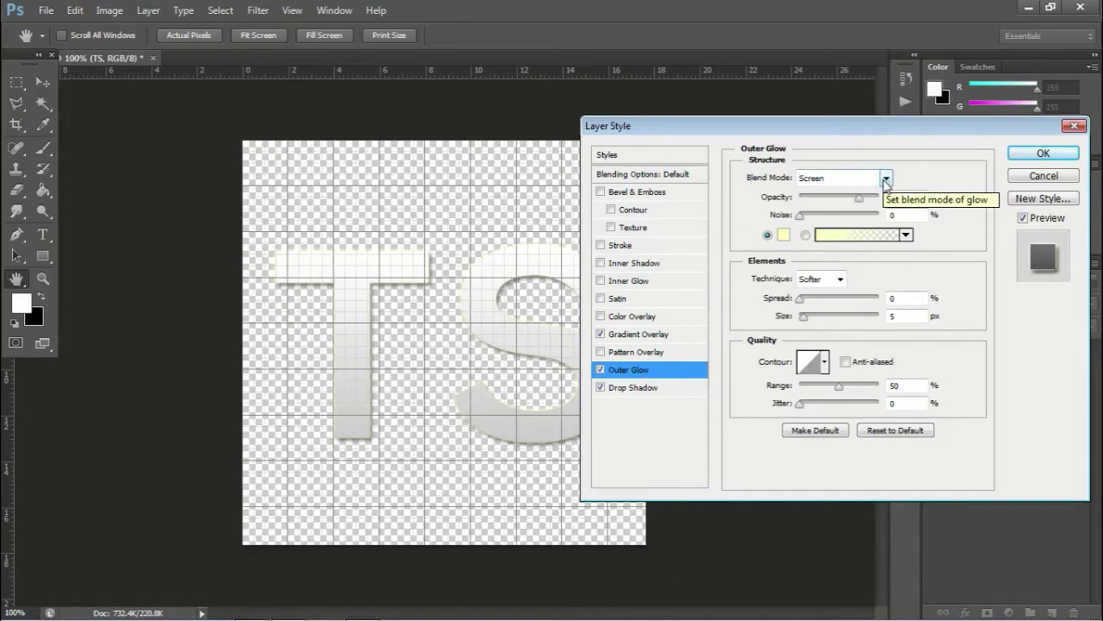
Set the Outer Glow blend mode to Normal and begin picking its colour.
left_click(885, 178)
left_click(827, 197)
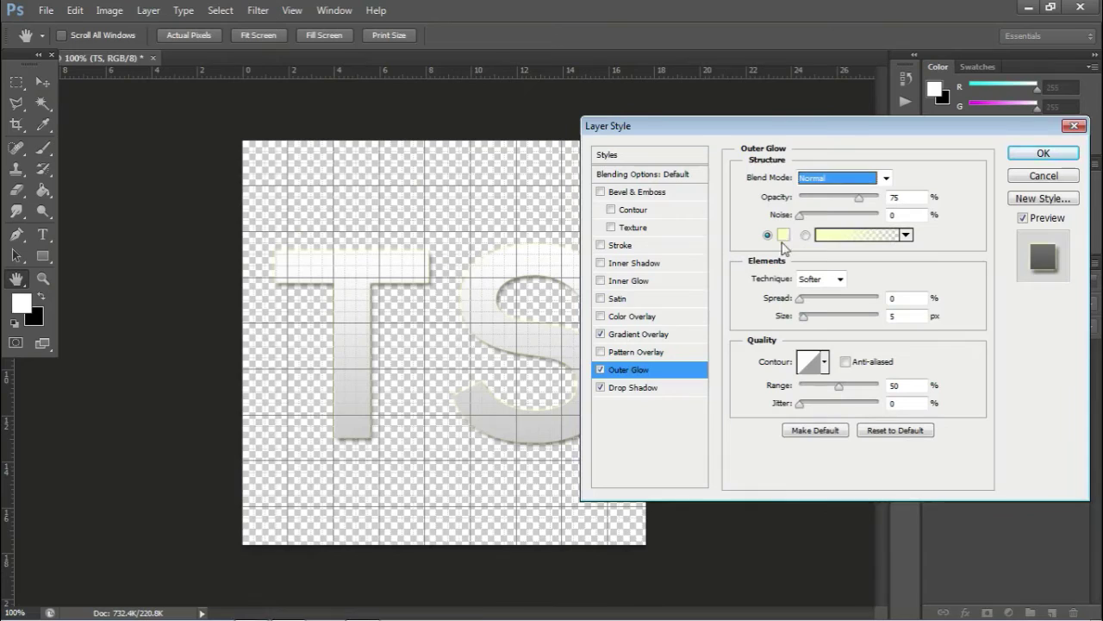
key("Tab")
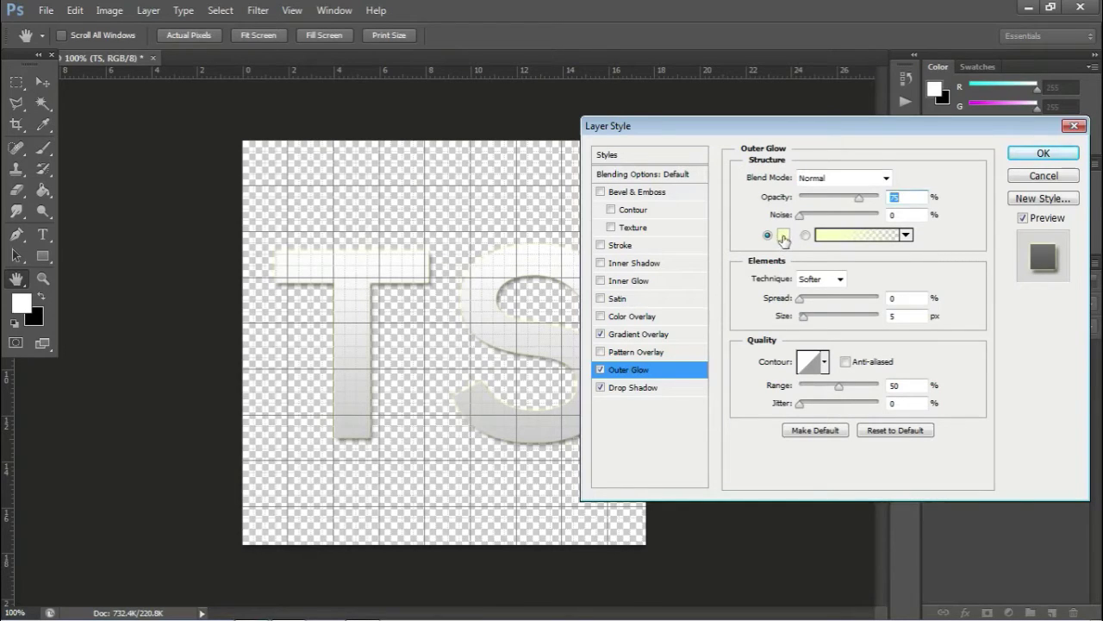
left_click(784, 235)
Make the outer glow white at 30% opacity and 50 px size, and apply the styles.
left_click_drag(776, 455, 778, 498)
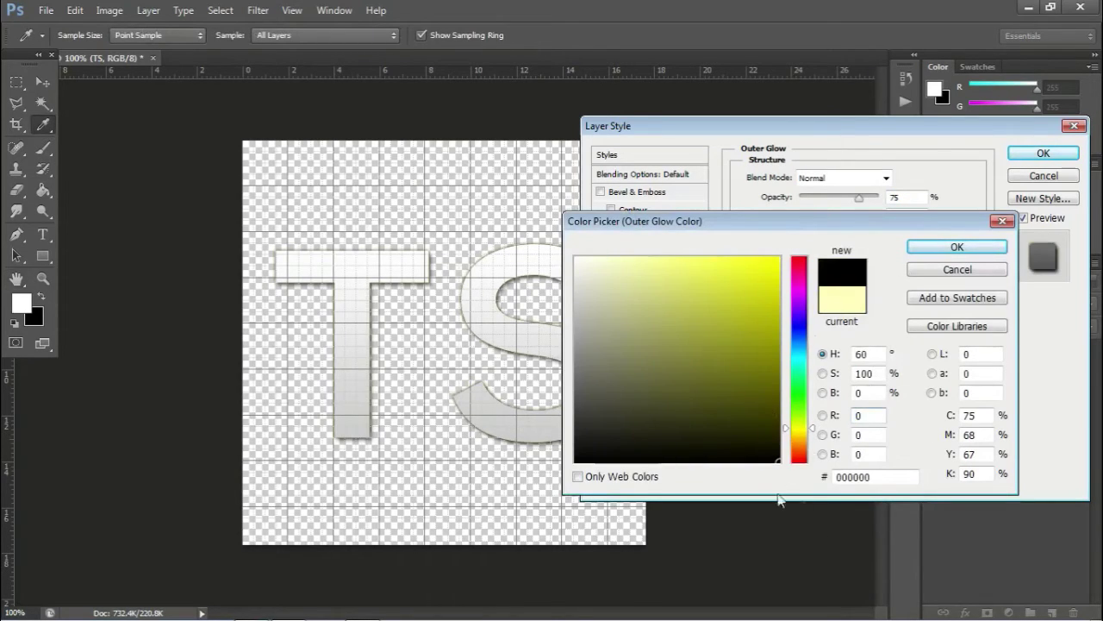
left_click_drag(742, 428, 575, 256)
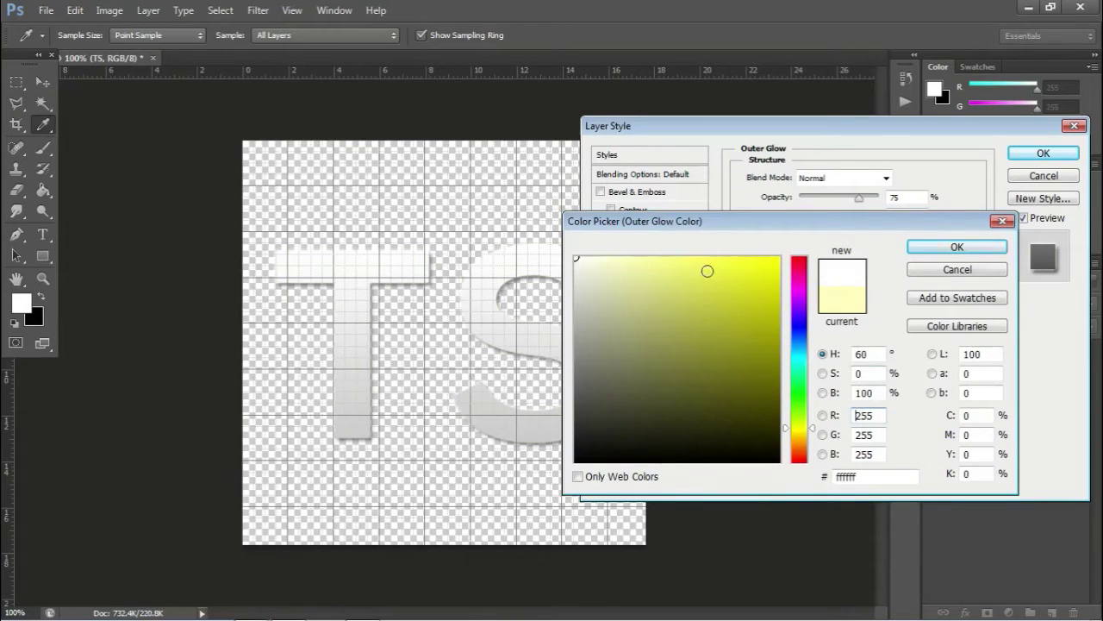
left_click(949, 248)
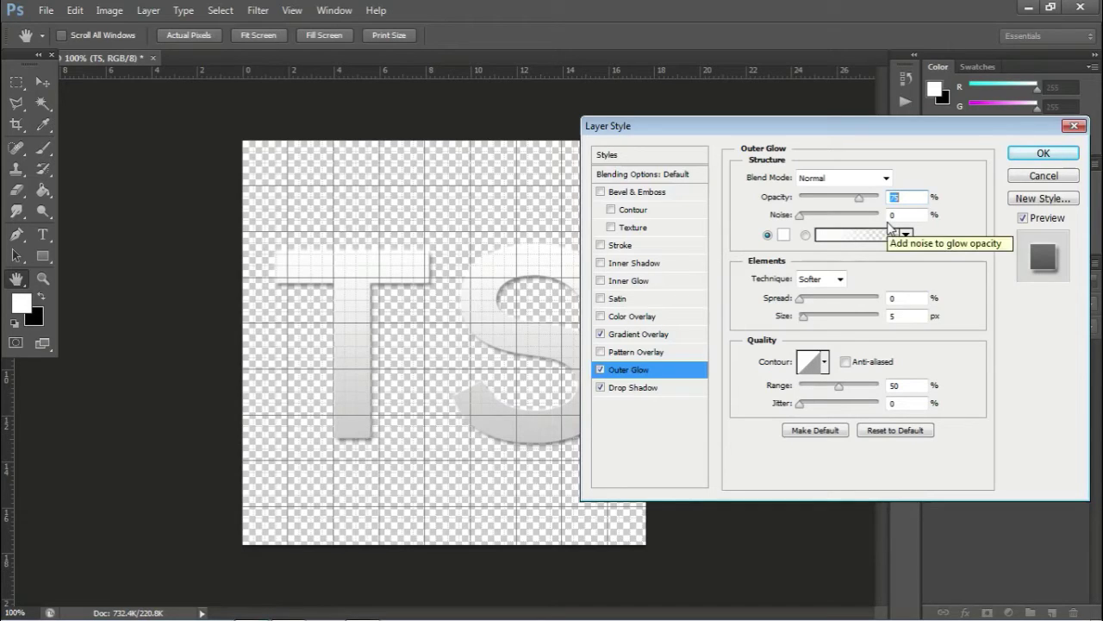
type("3")
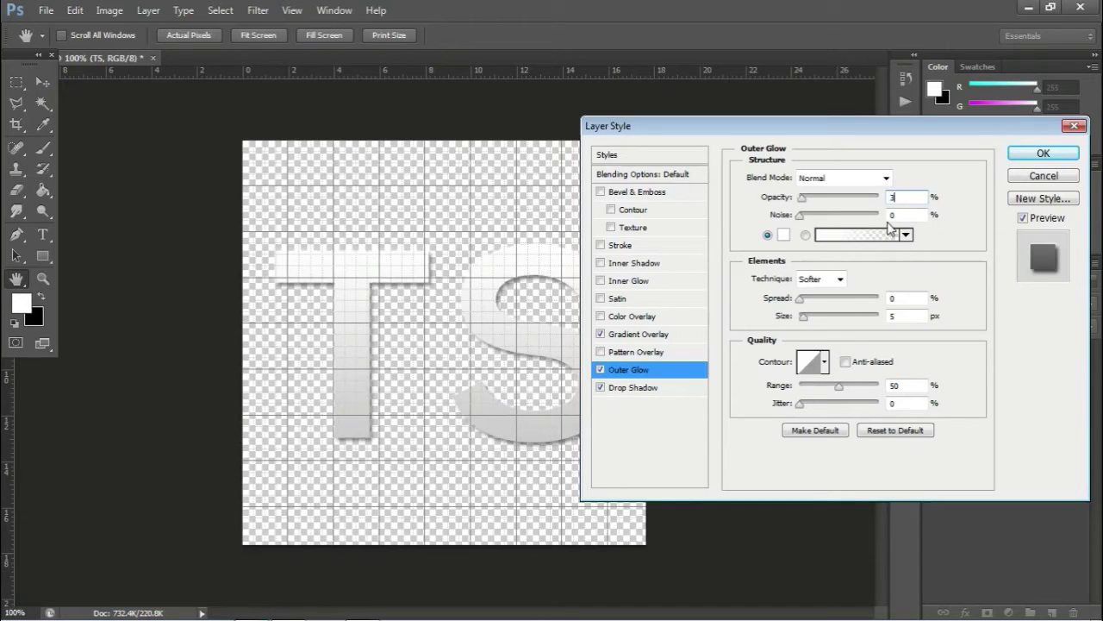
type("0")
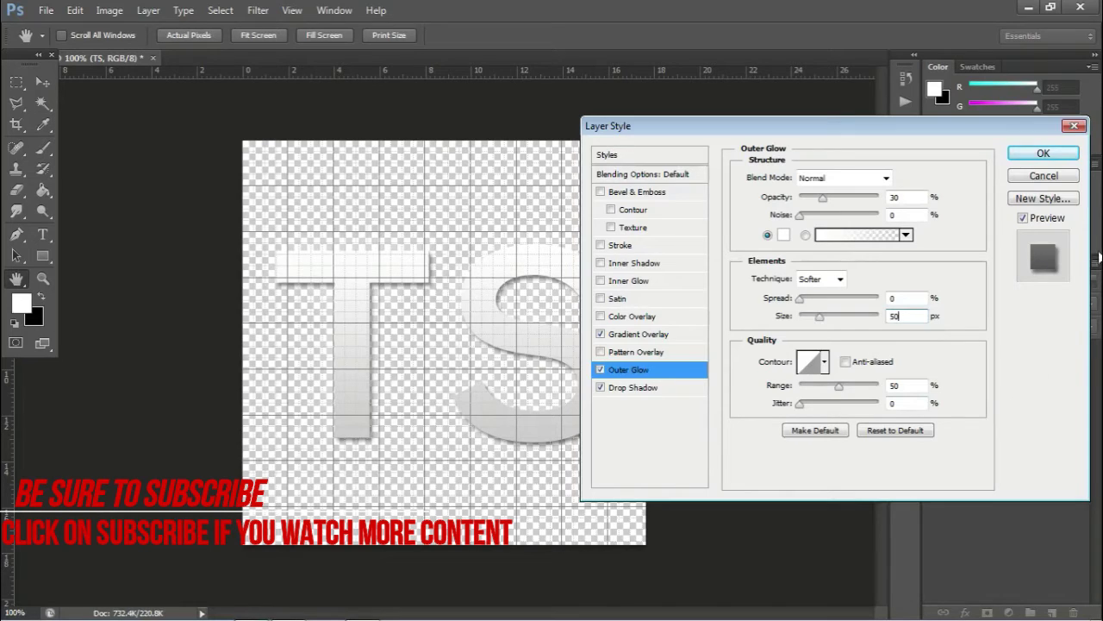
left_click(1043, 153)
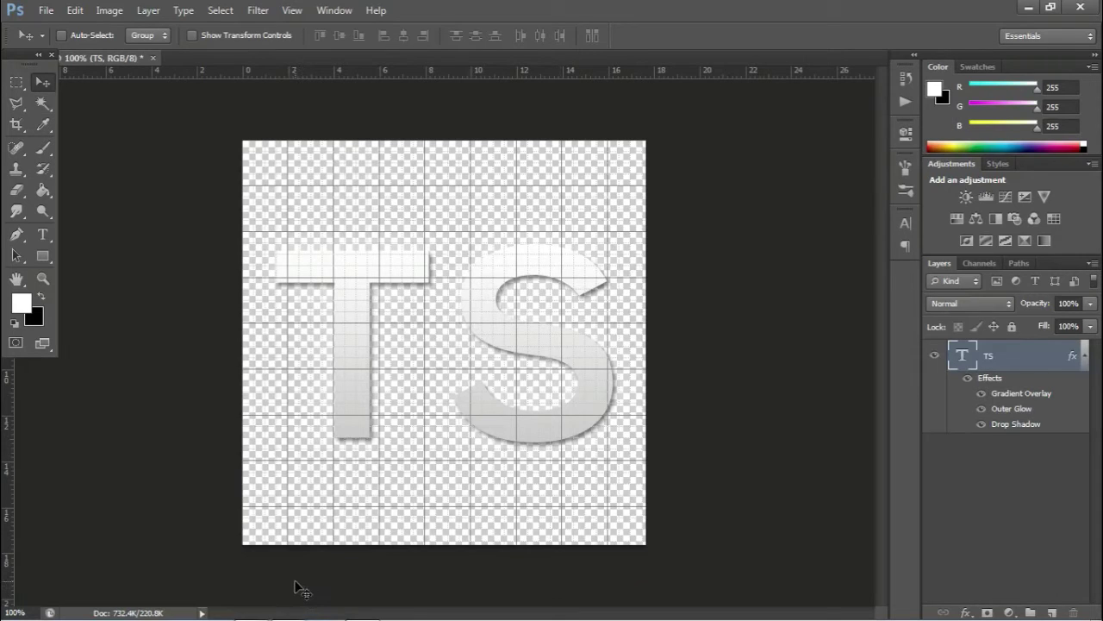
Scroll through the Google Images results for channel-icon backgrounds.
left_click(325, 610)
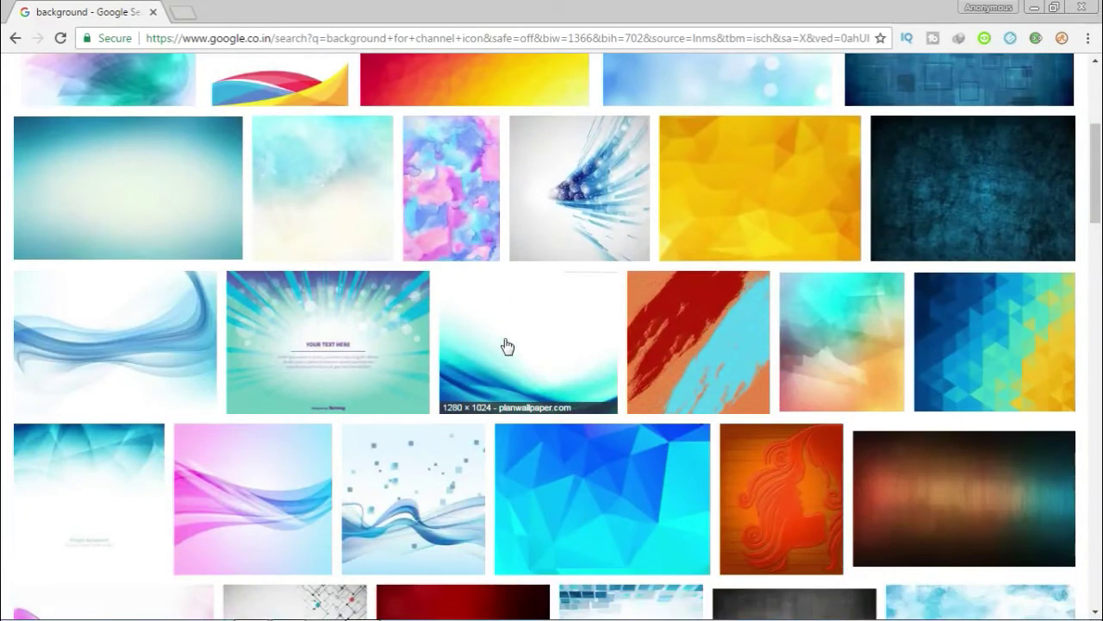
scroll(505, 345, "up", 1)
scroll(499, 345, "up", 1)
scroll(496, 353, "up", 1)
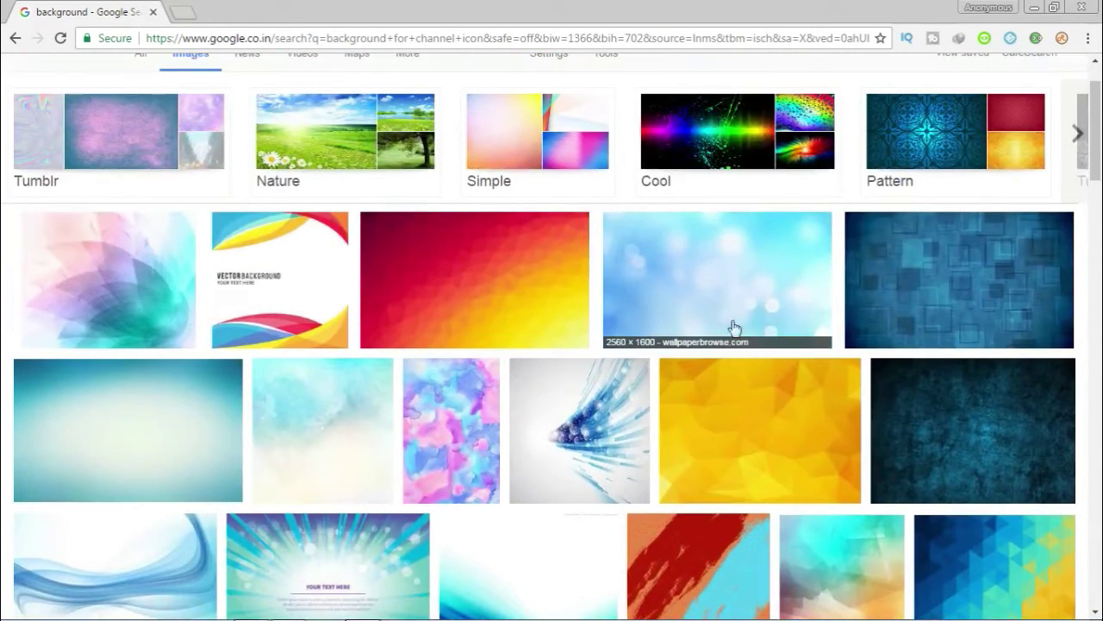
scroll(819, 405, "down", 1)
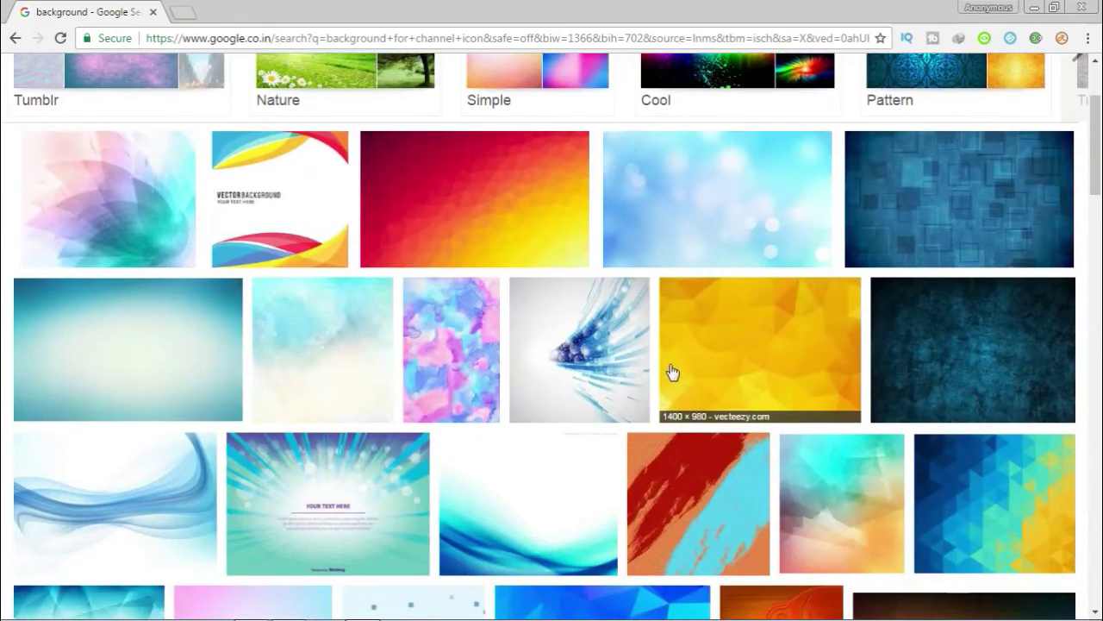
scroll(670, 374, "up", 1)
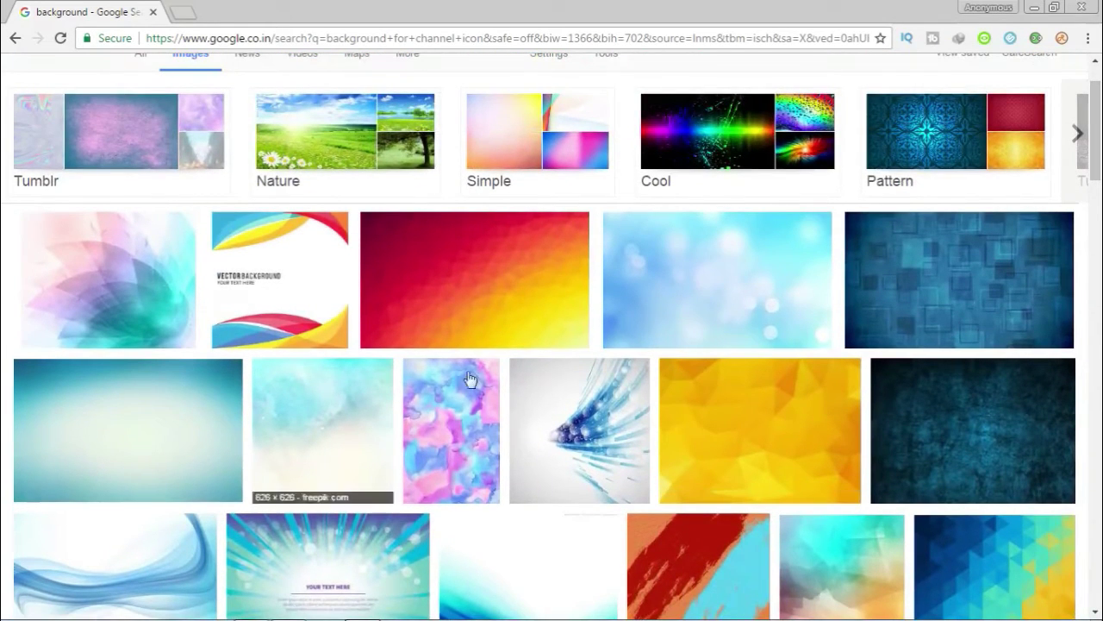
mouse_move(1097, 153)
left_mouse_down()
mouse_move(1097, 197)
mouse_move(1100, 178)
left_mouse_up()
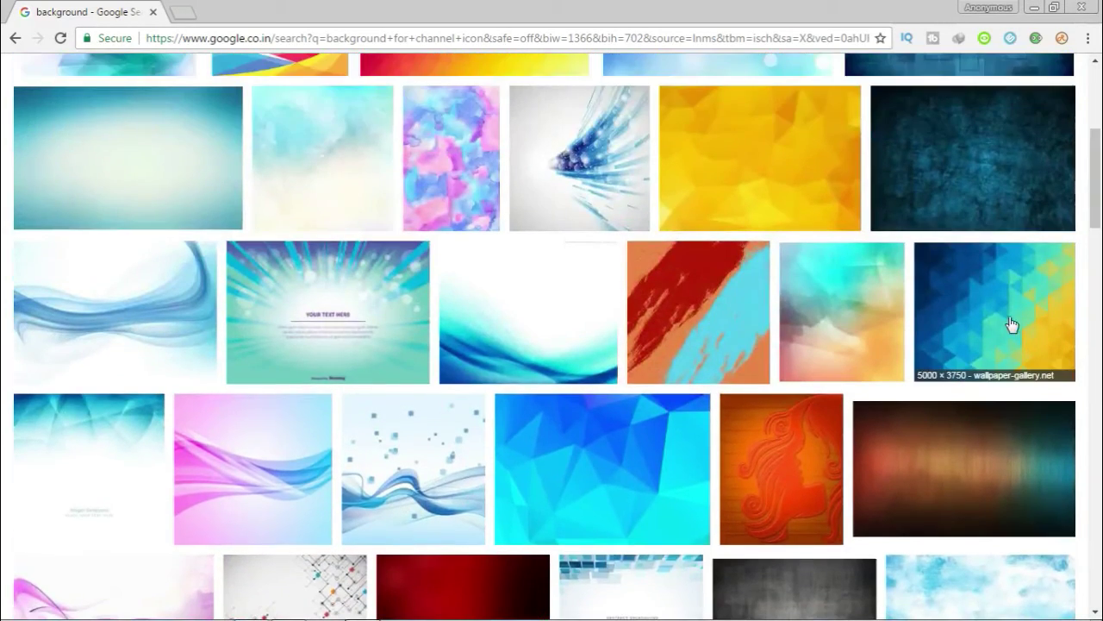
Preview the blue-and-yellow triangle background background-22.png, then close the preview.
left_click(1010, 320)
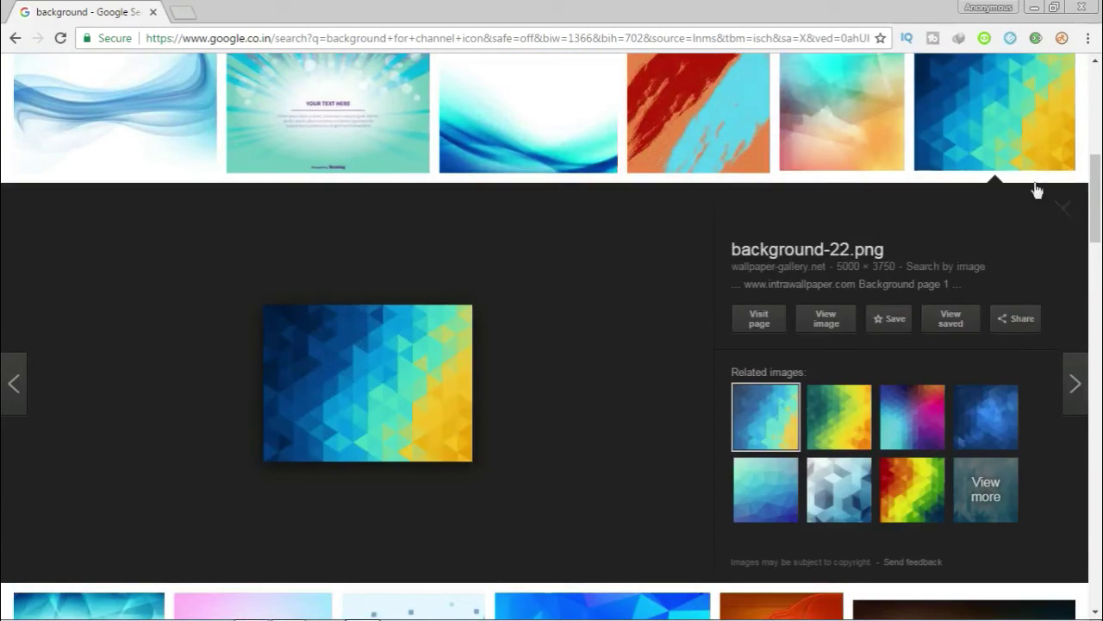
left_click(1061, 210)
left_click(1008, 138)
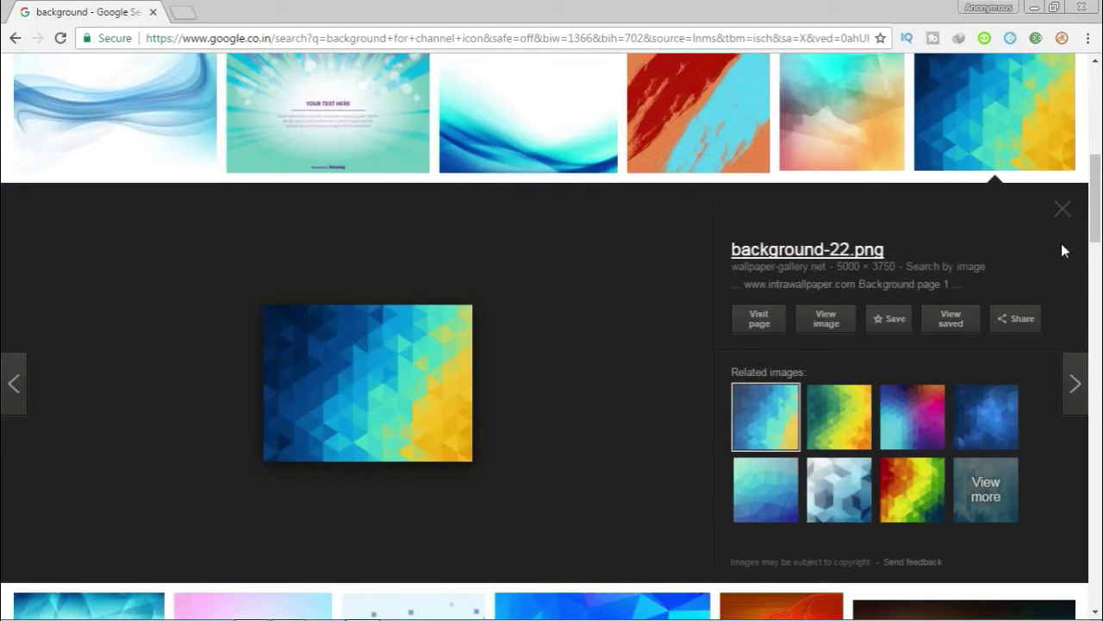
left_click(1067, 212)
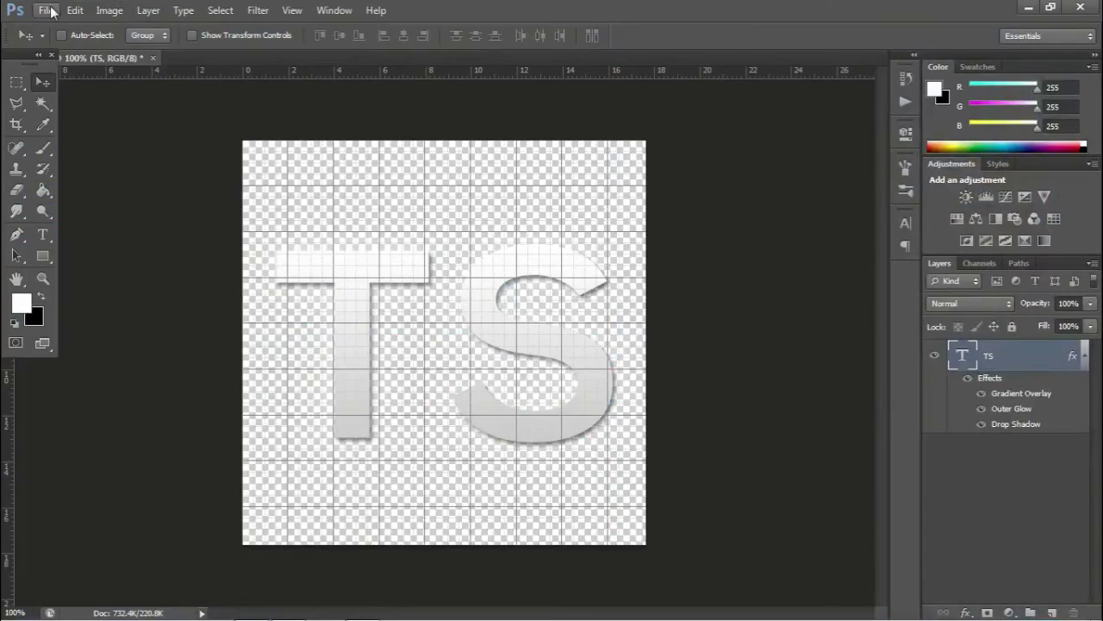
Place background-22 from the Downloads folder into the TS icon document.
left_click(45, 11)
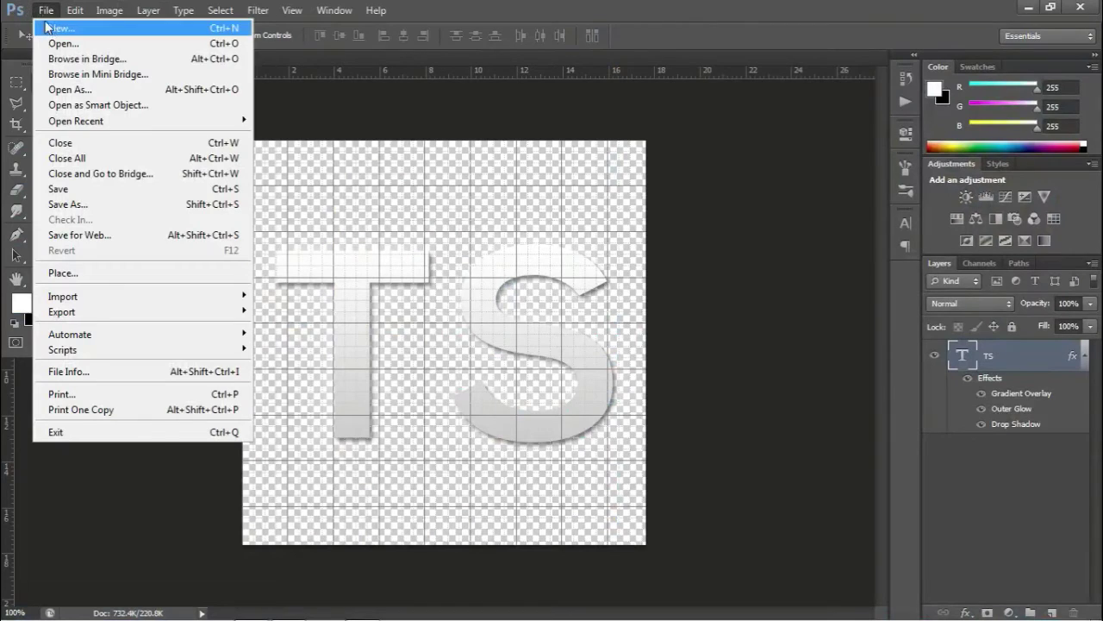
left_click(63, 272)
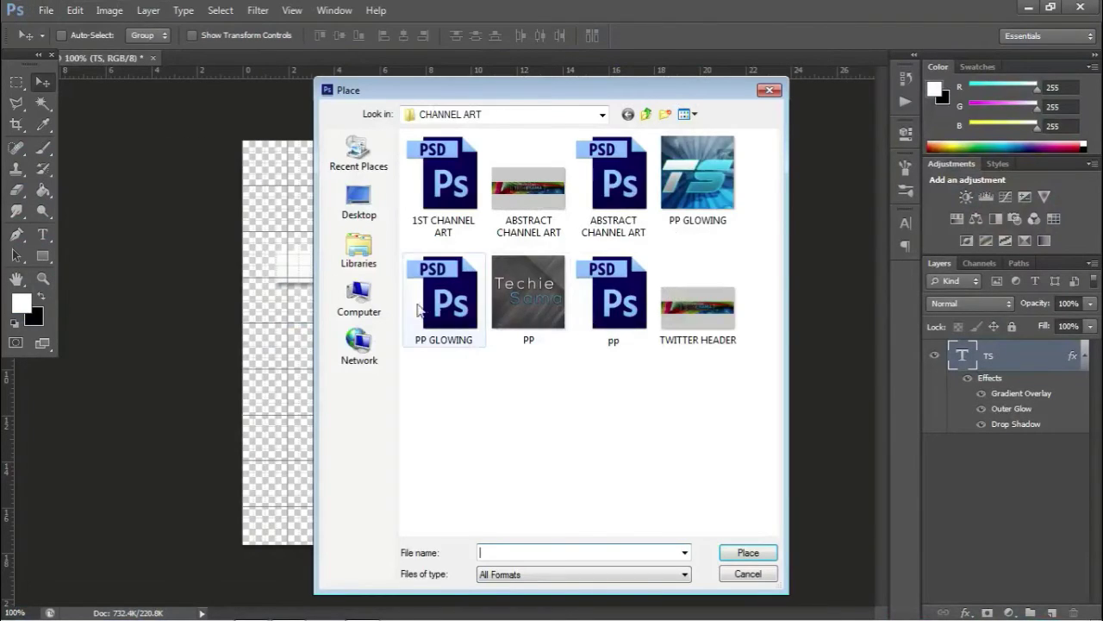
left_click(359, 297)
left_click(520, 166)
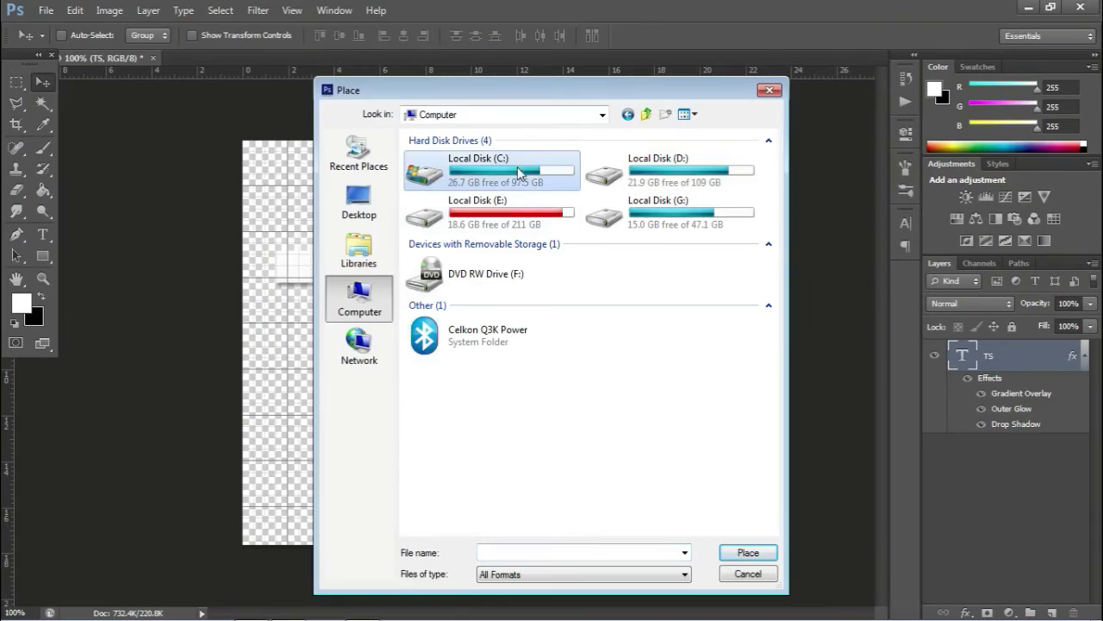
double_click(517, 173)
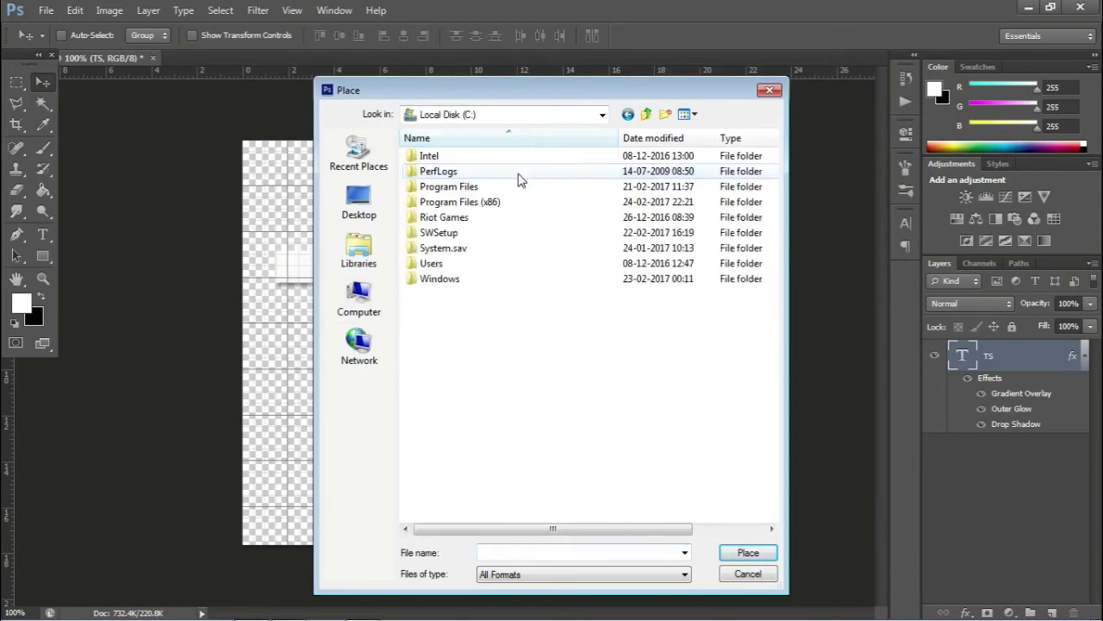
double_click(433, 258)
double_click(457, 173)
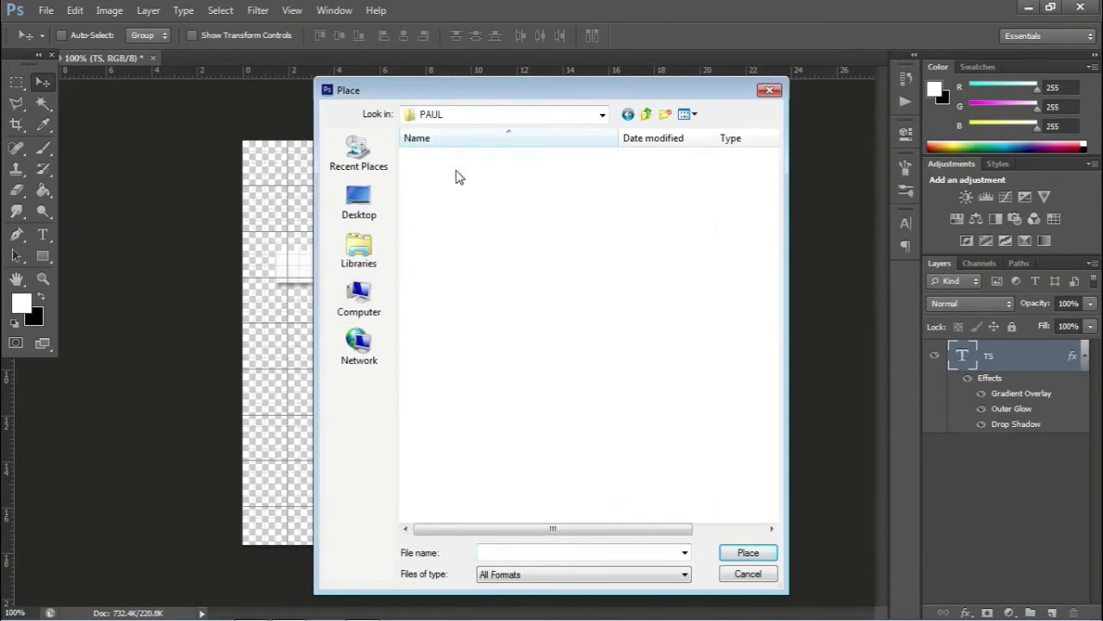
double_click(442, 265)
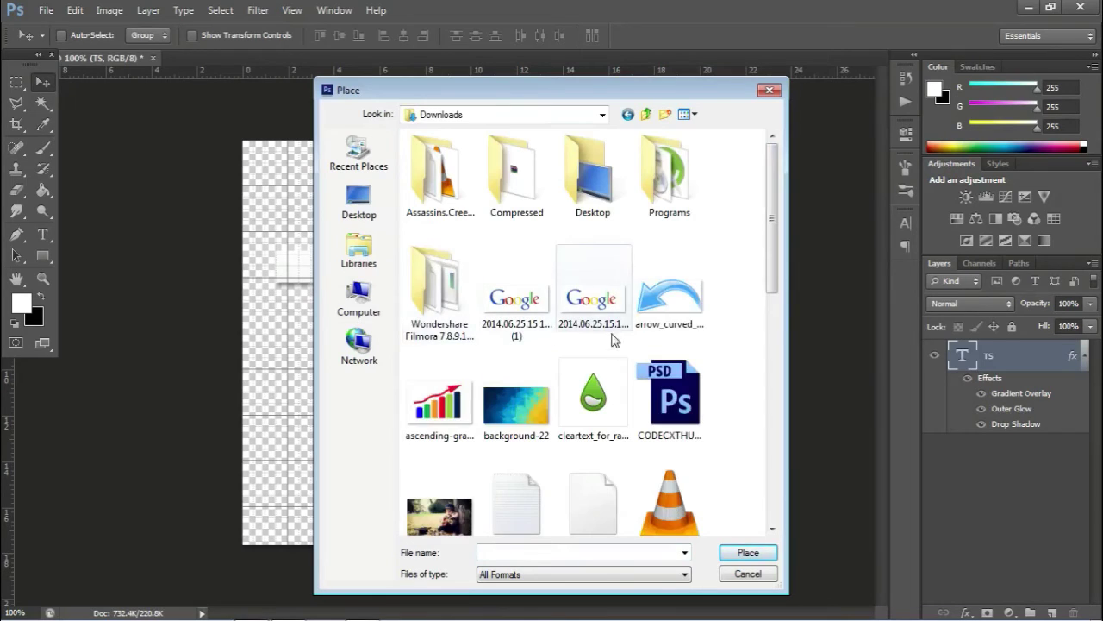
left_click(516, 398)
left_click(748, 553)
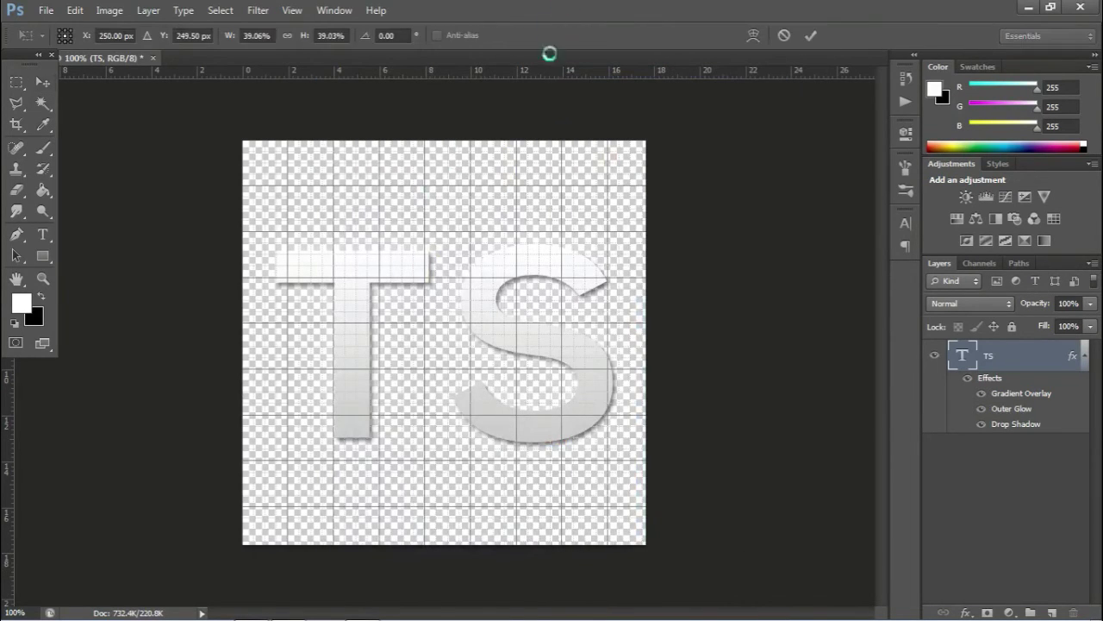
Move the placed background up to the canvas's top-left edge.
left_click_drag(529, 372, 531, 266)
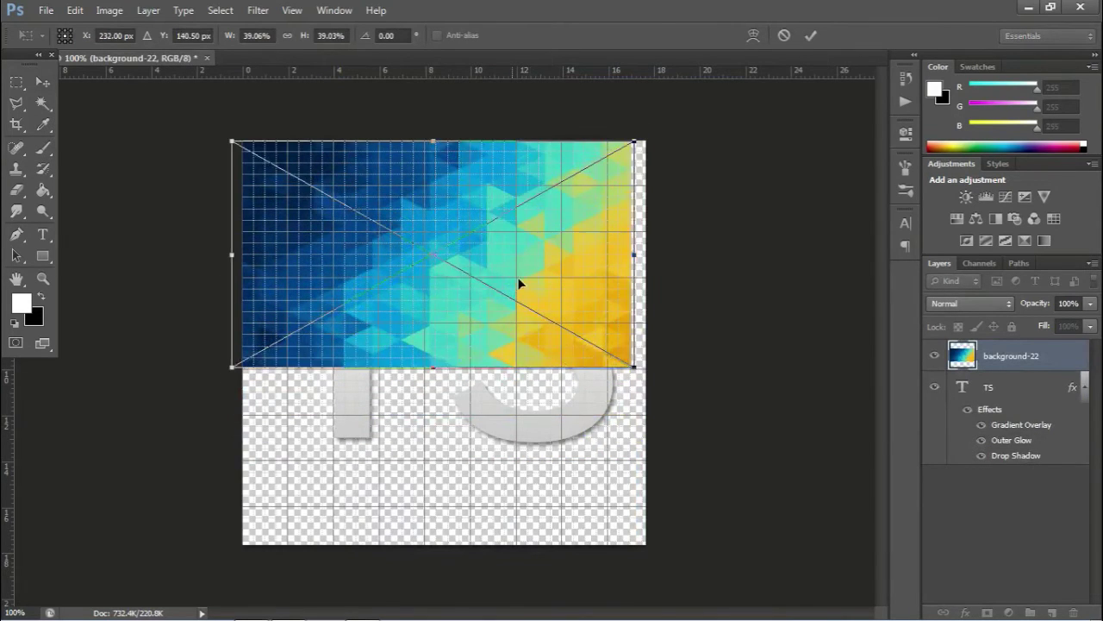
left_click_drag(530, 266, 528, 282)
key("ctrl+z")
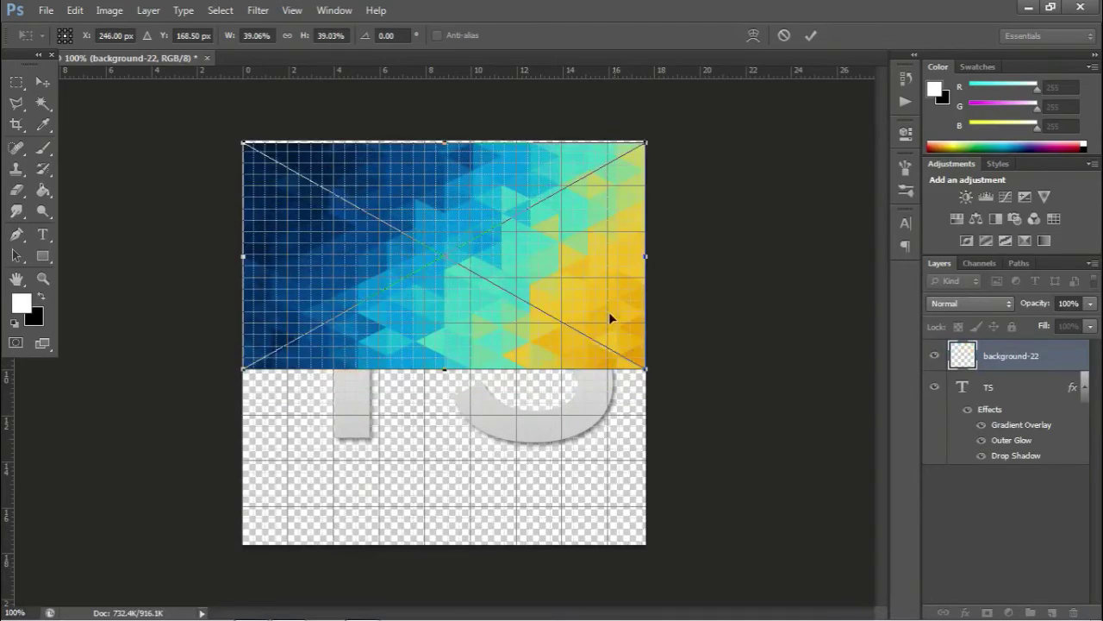
left_click_drag(611, 316, 615, 314)
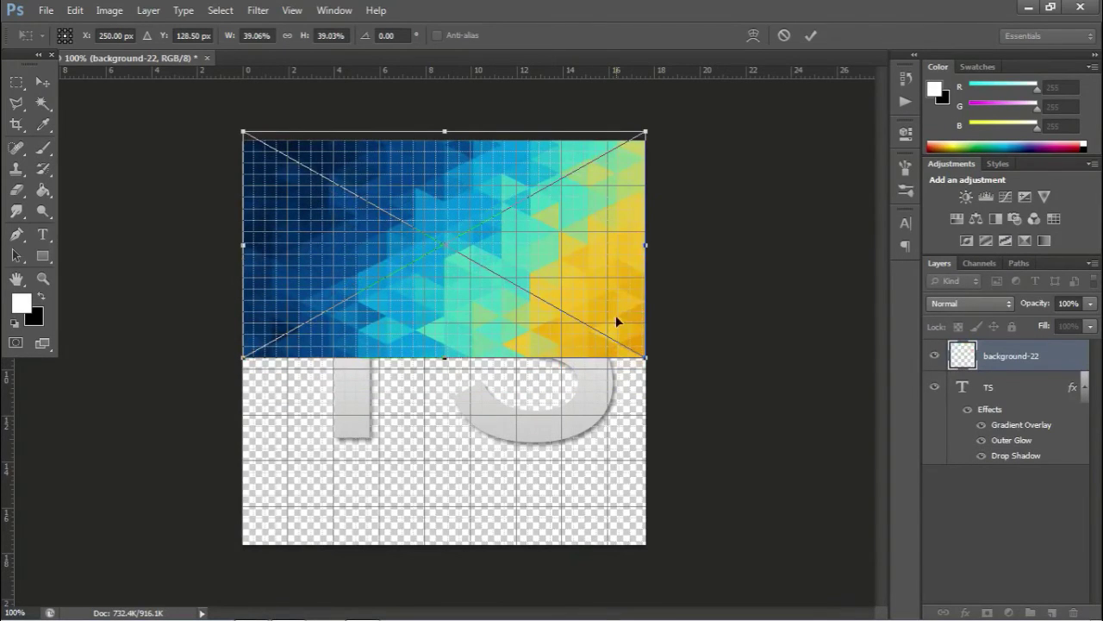
key("ctrl+z")
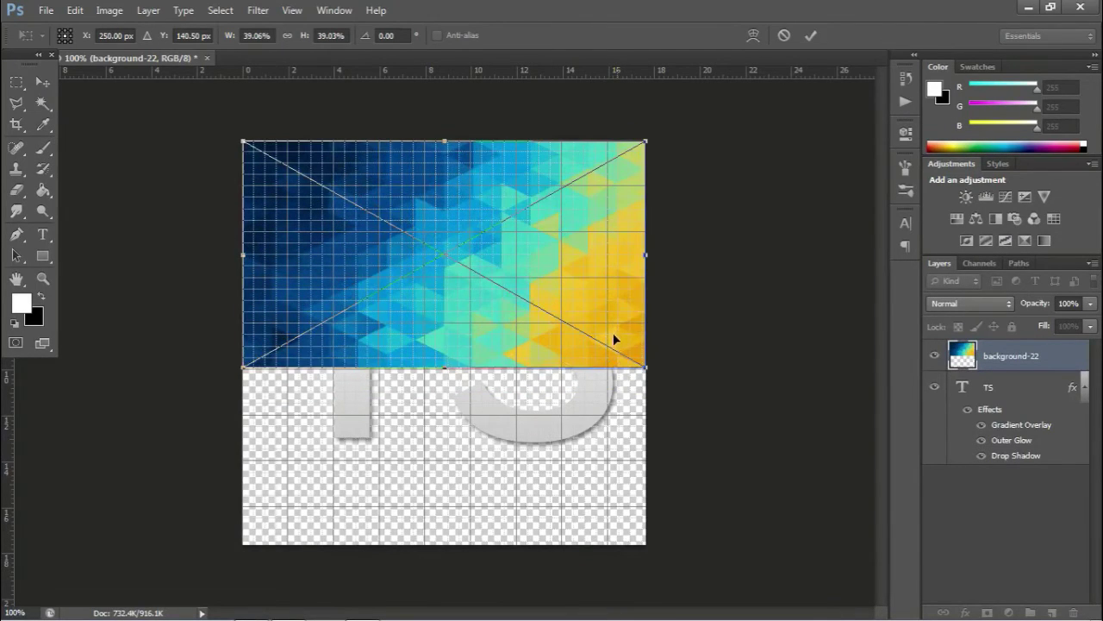
Scale the background proportionally to span the canvas width and commit the transform.
left_click_drag(644, 370, 848, 568)
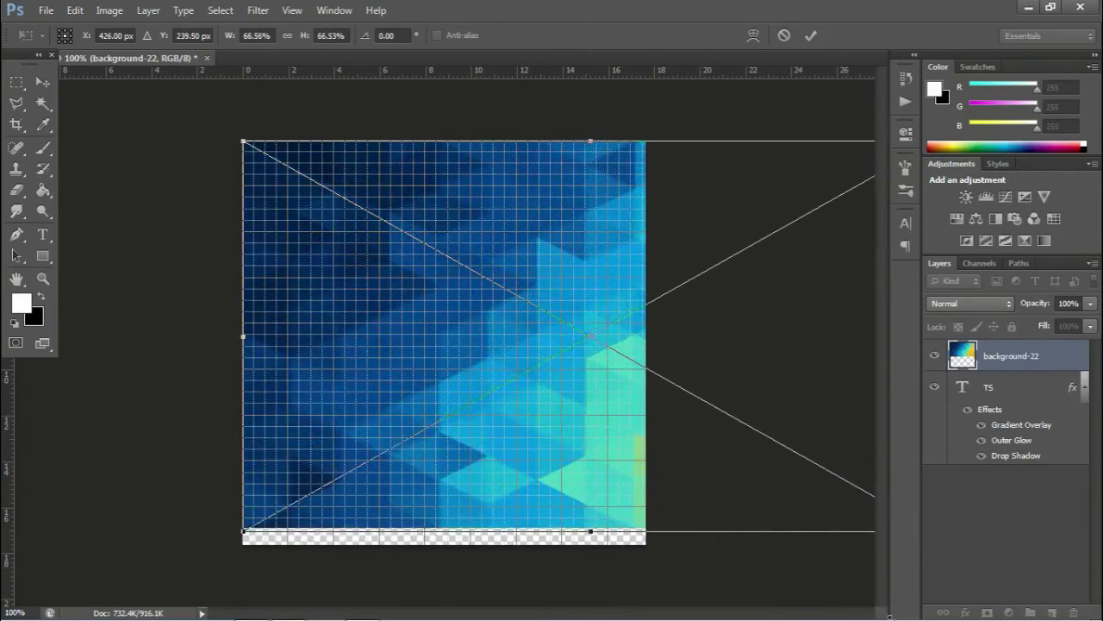
left_click_drag(848, 568, 894, 617)
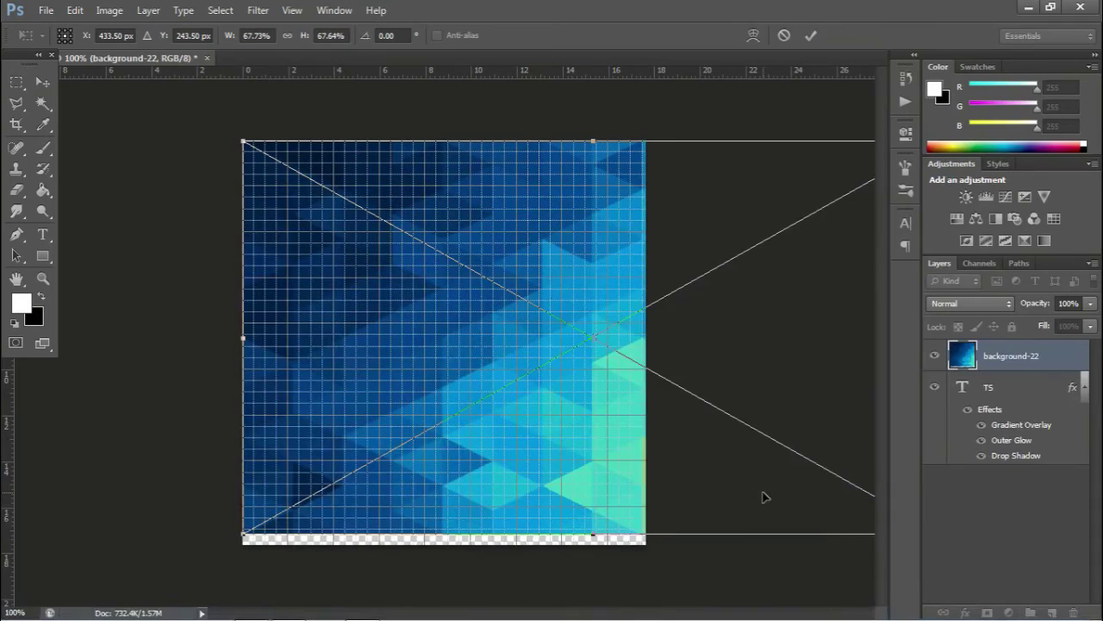
key("Return")
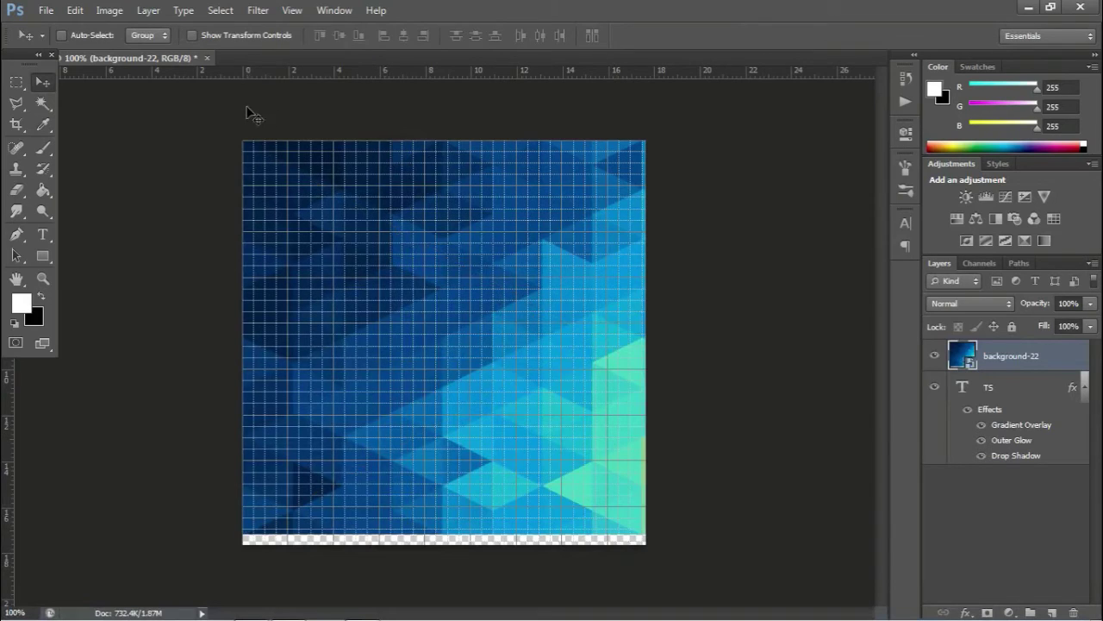
Centre the geometric background vertically and horizontally on the 500×500 canvas.
key("ctrl+a")
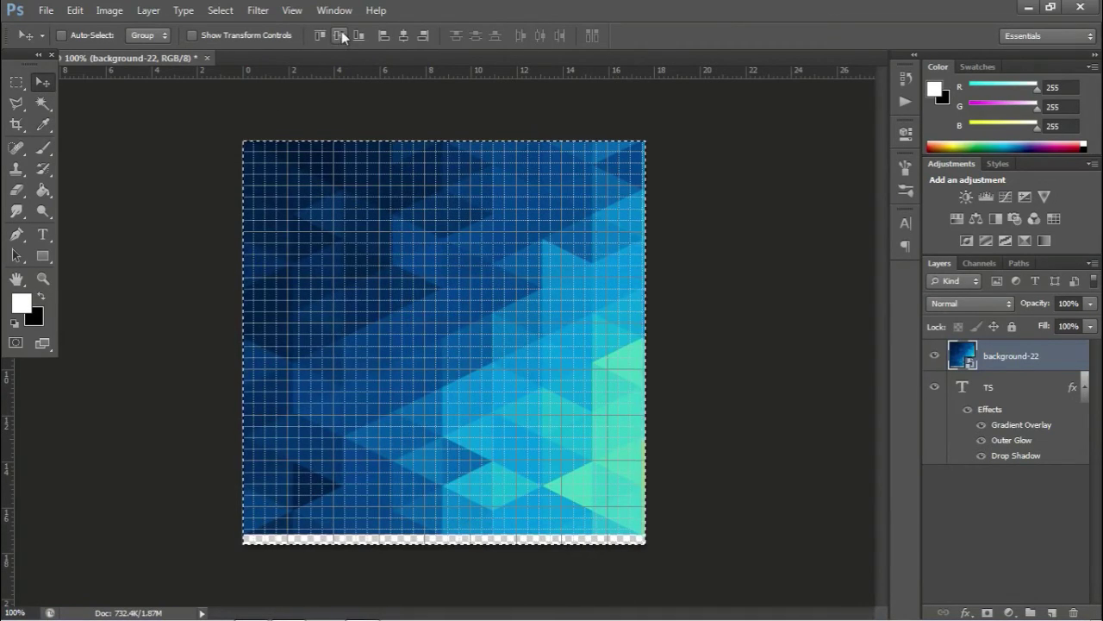
left_click(339, 37)
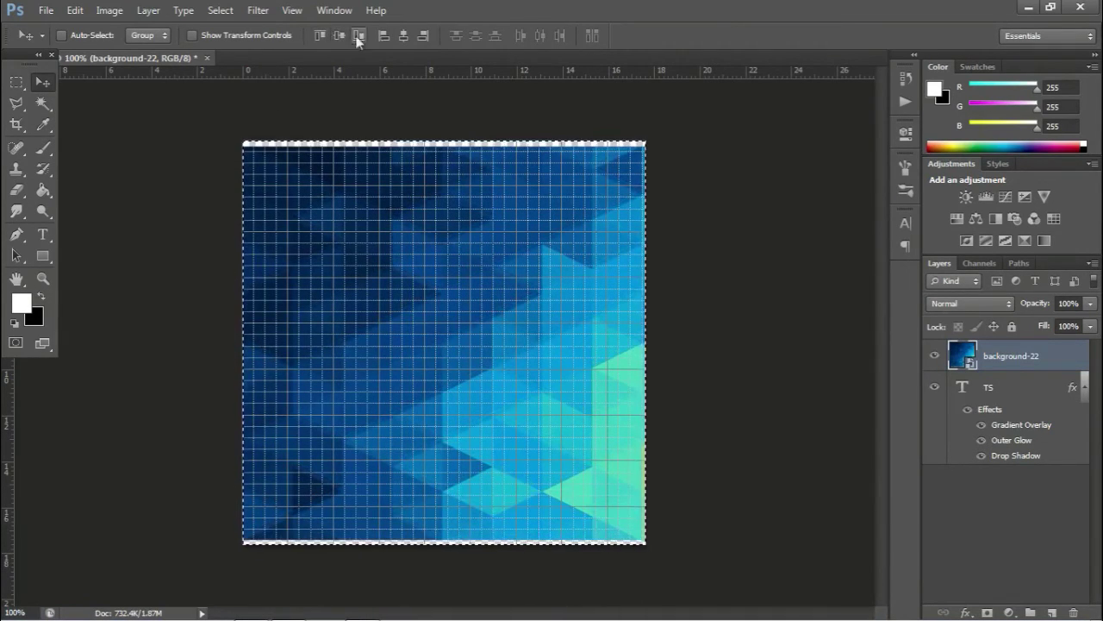
left_click(407, 36)
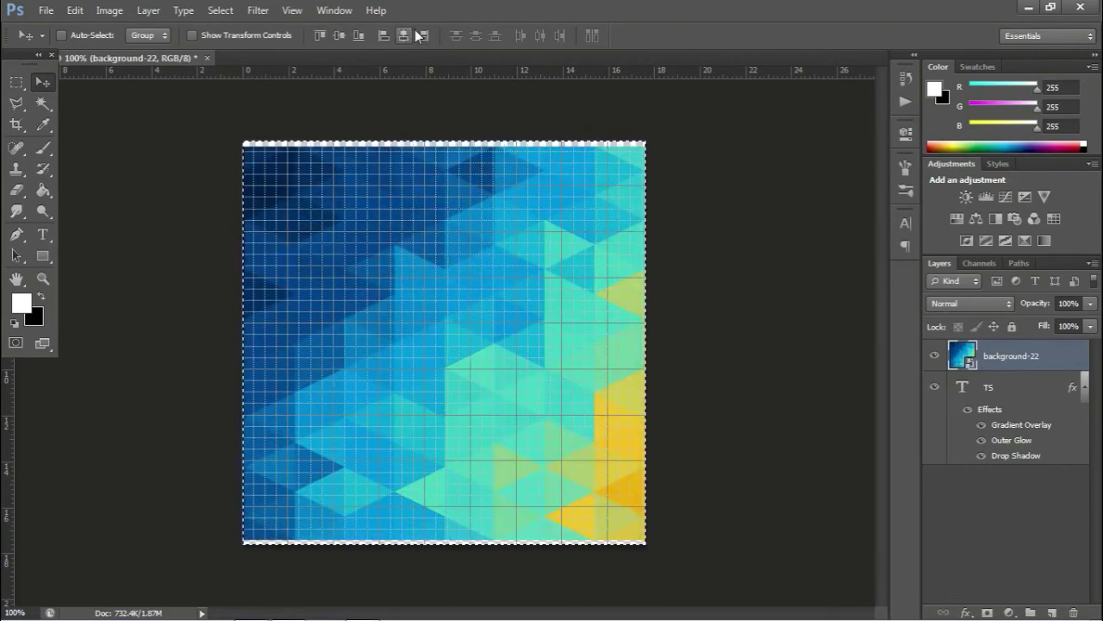
key("ctrl+d")
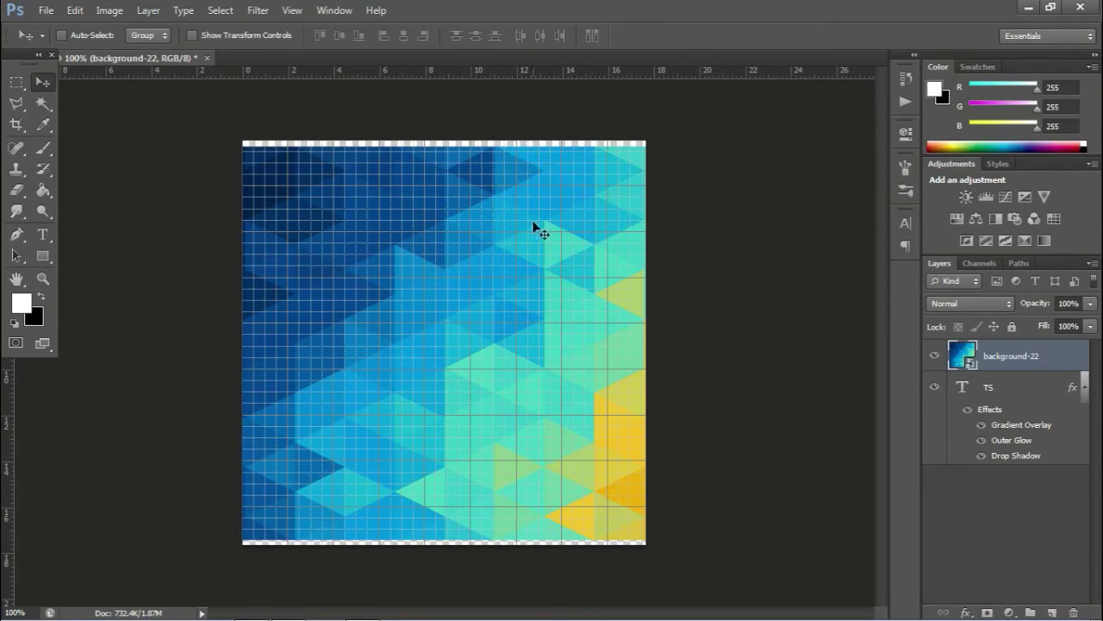
Stretch the background-22 layer down with Free Transform until no transparent strips remain.
key("ctrl+t")
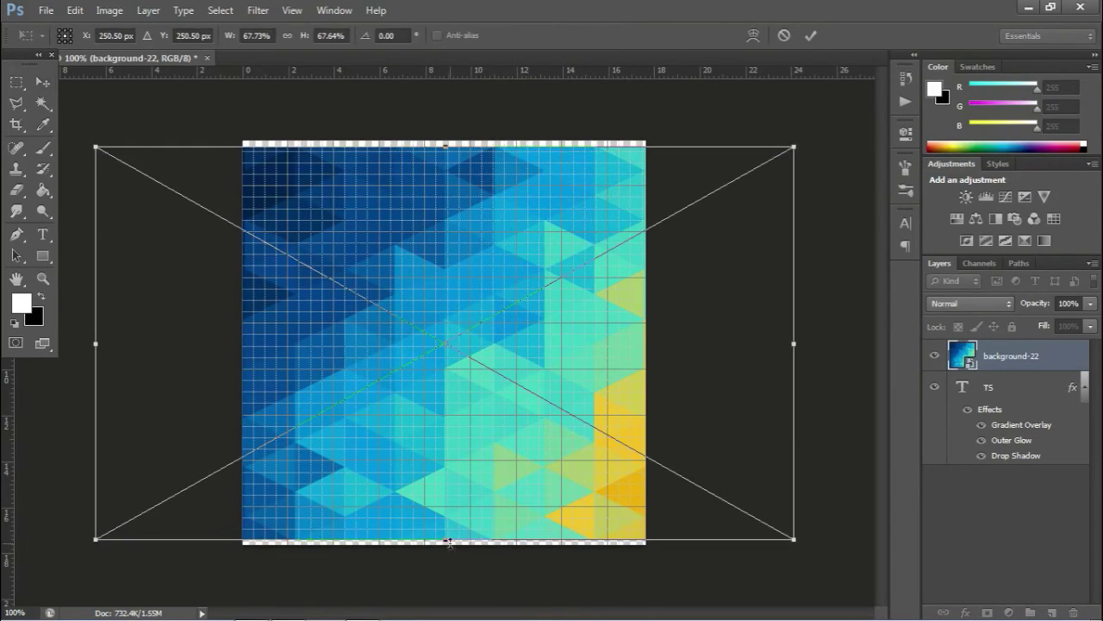
left_click_drag(443, 539, 443, 552)
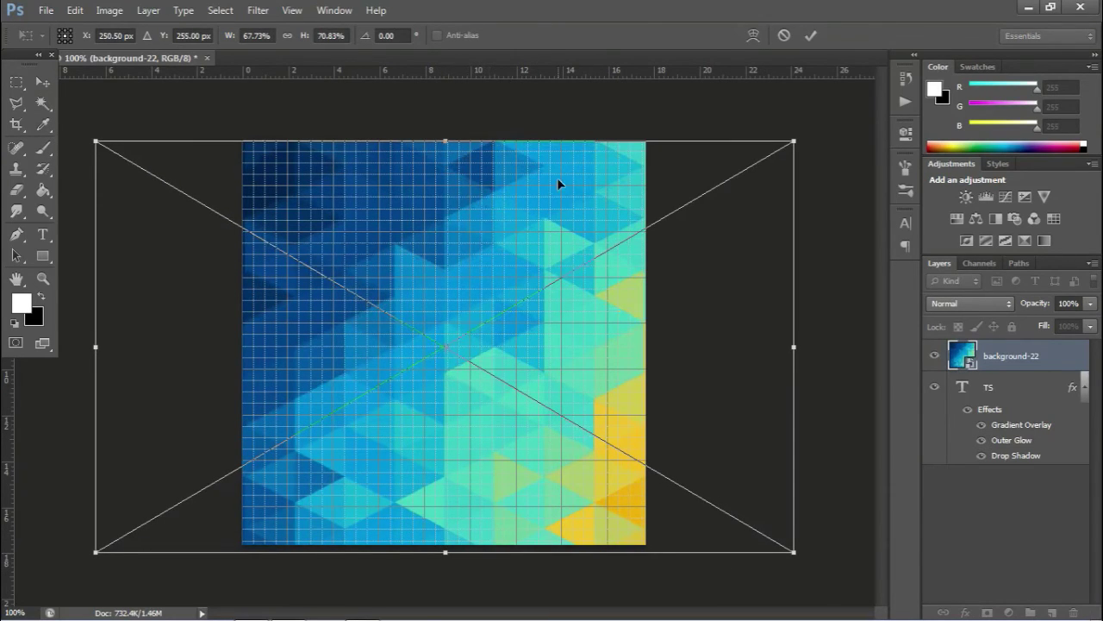
key("Return")
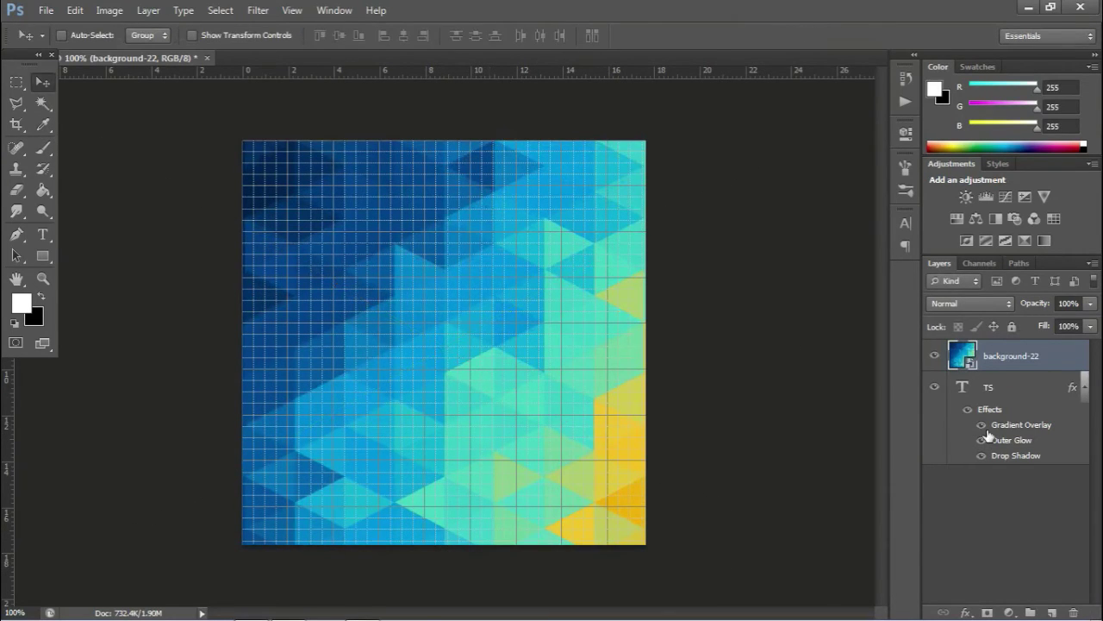
Move background-22 beneath the TS text layer and turn off View > Extras to hide the grid.
left_click(1020, 386)
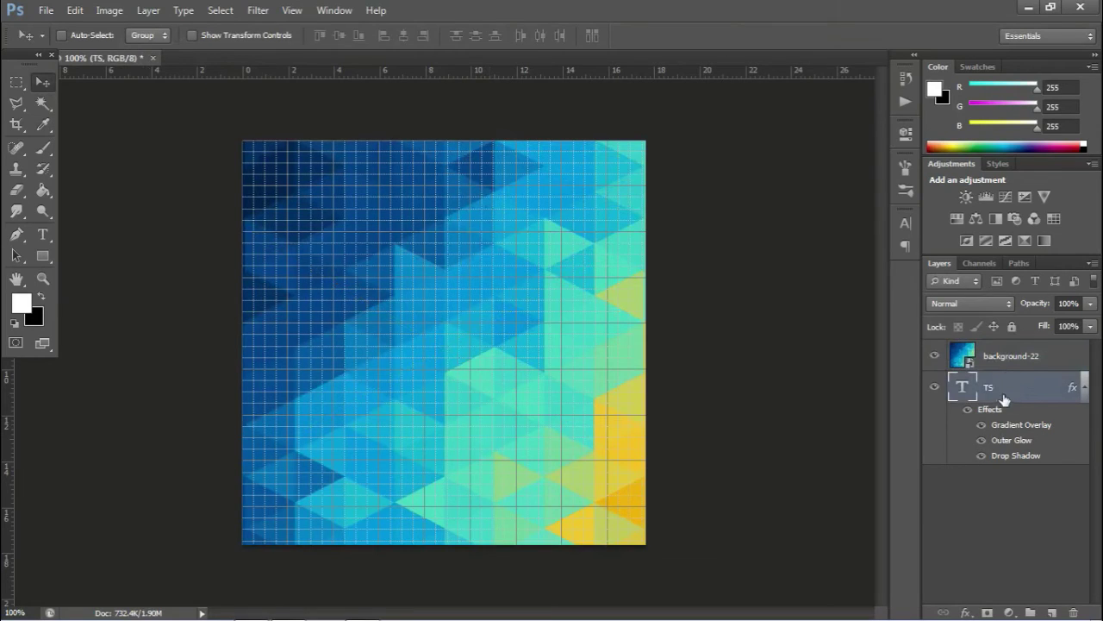
left_click_drag(993, 353, 995, 465)
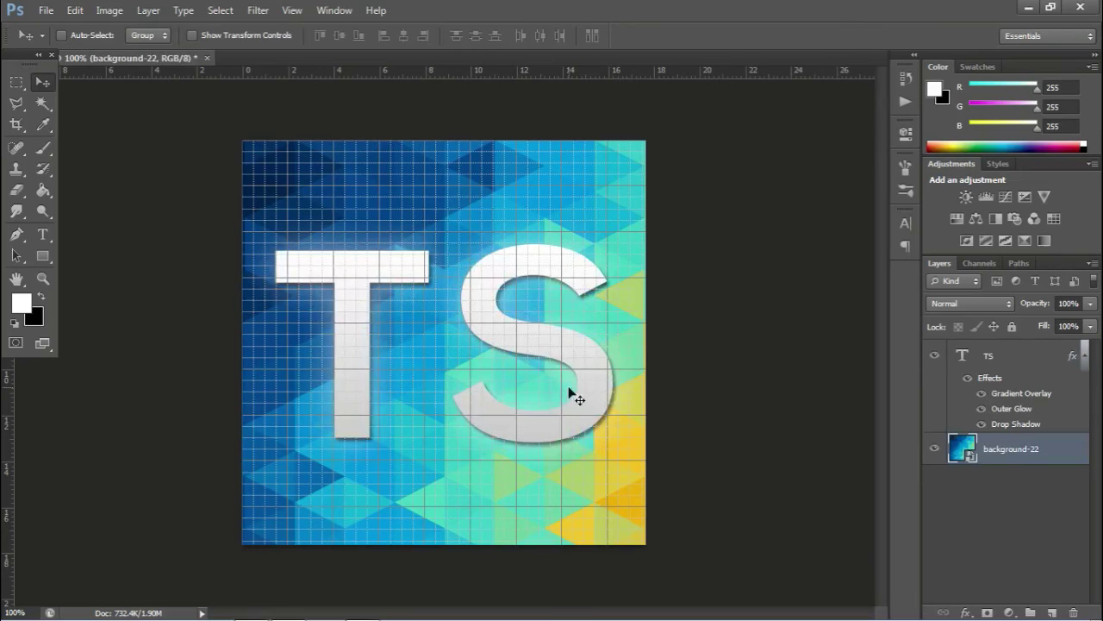
left_click(291, 10)
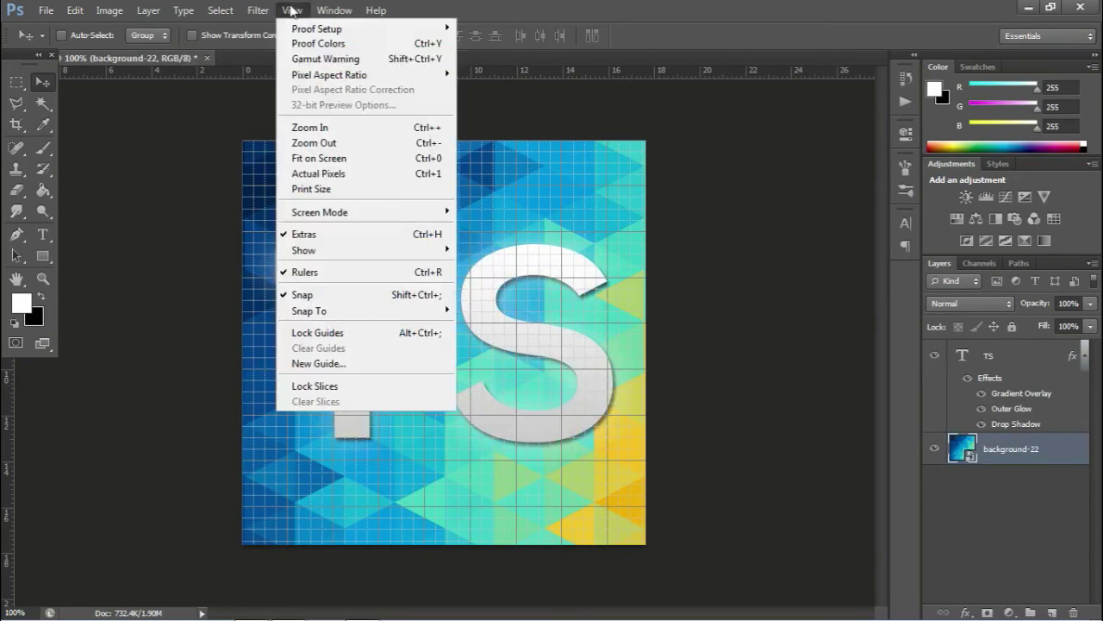
left_click(356, 244)
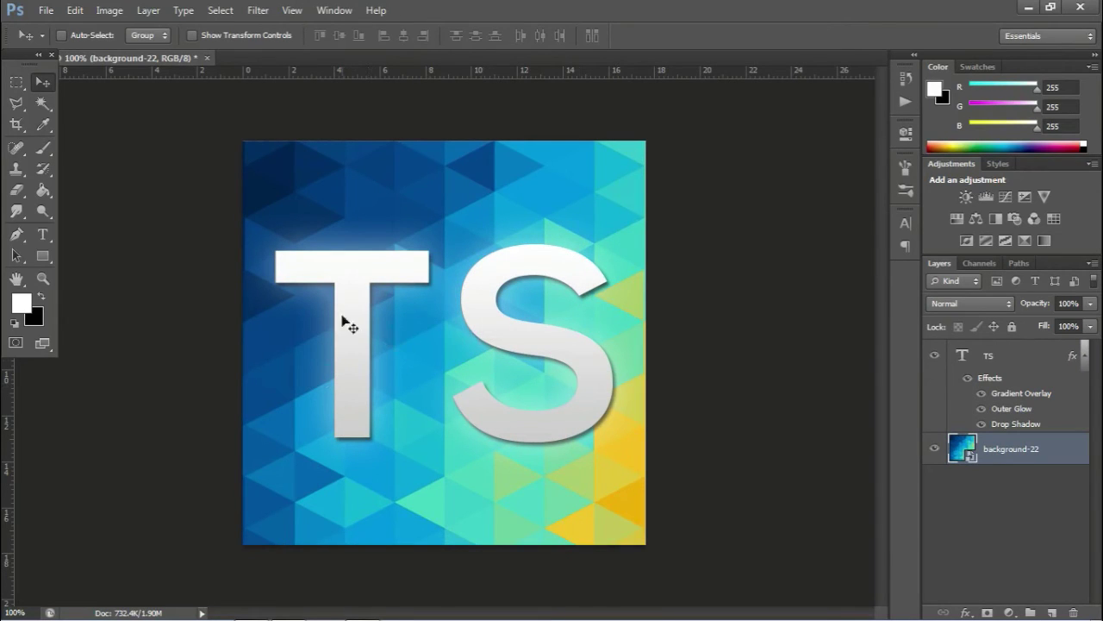
Add a Curves 1 adjustment with an S-curve that darkens shadows and raises contrast.
left_click(1006, 196)
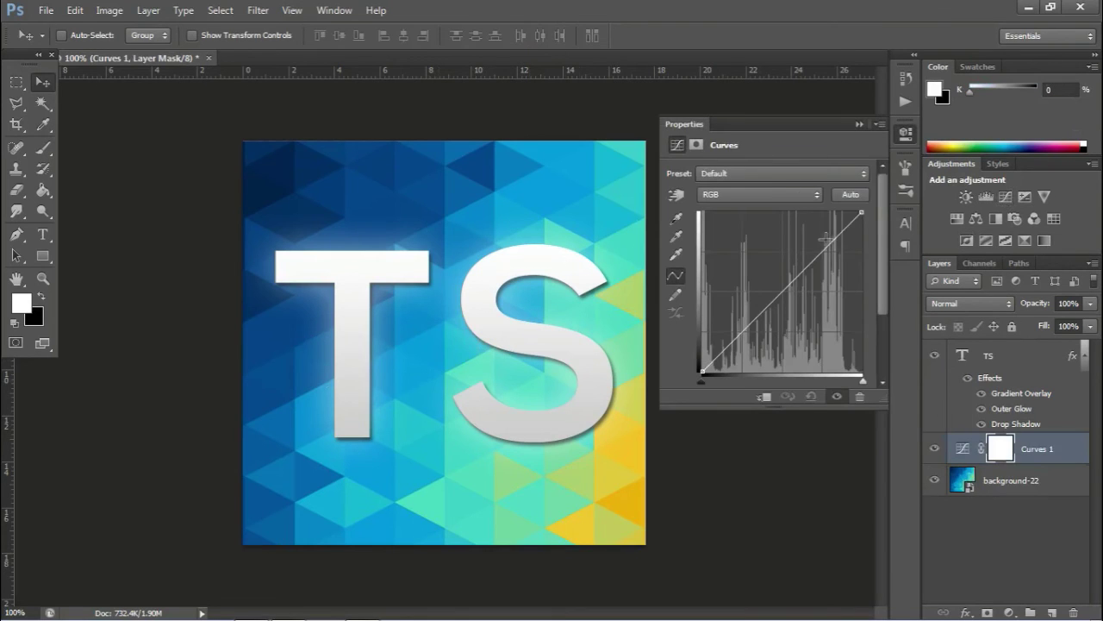
left_click_drag(831, 244, 829, 257)
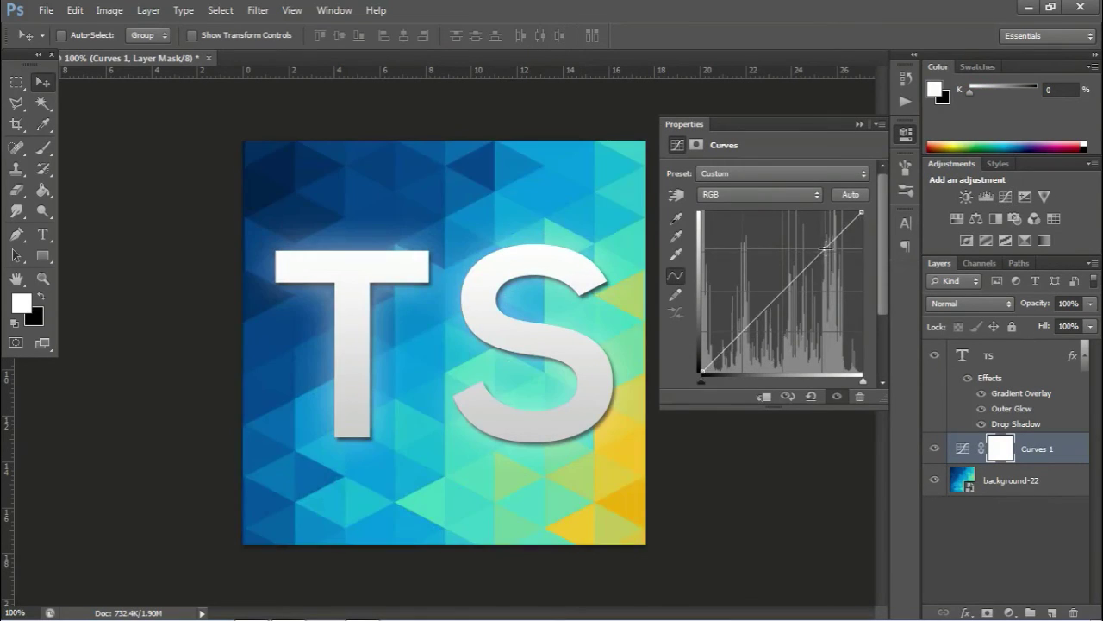
left_click_drag(771, 320, 767, 315)
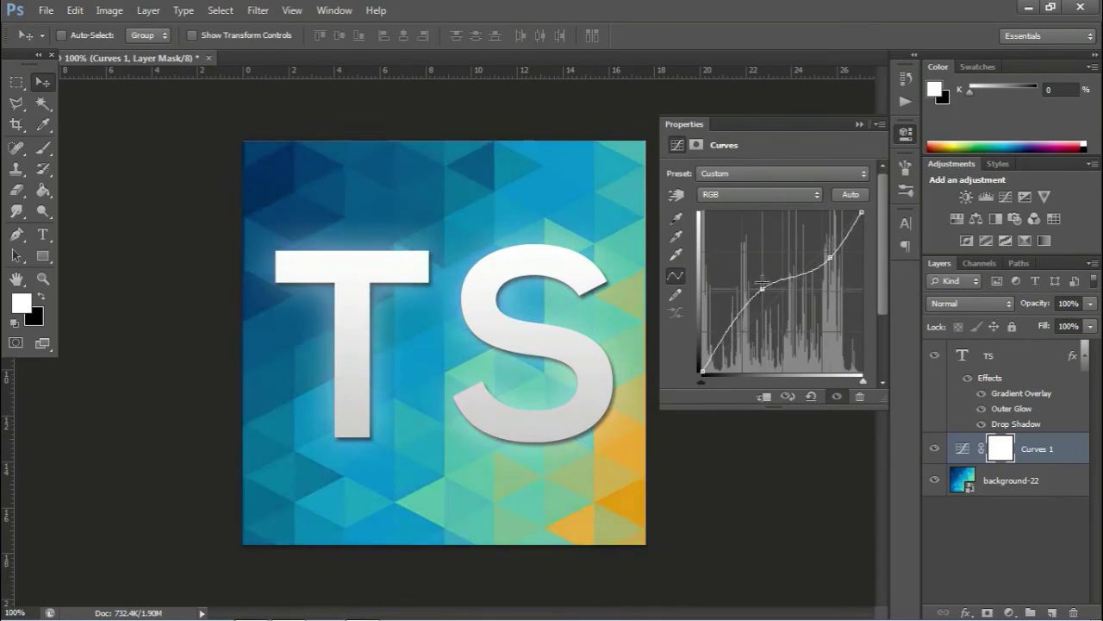
mouse_move(768, 314)
left_mouse_down()
mouse_move(784, 315)
mouse_move(757, 307)
left_mouse_up()
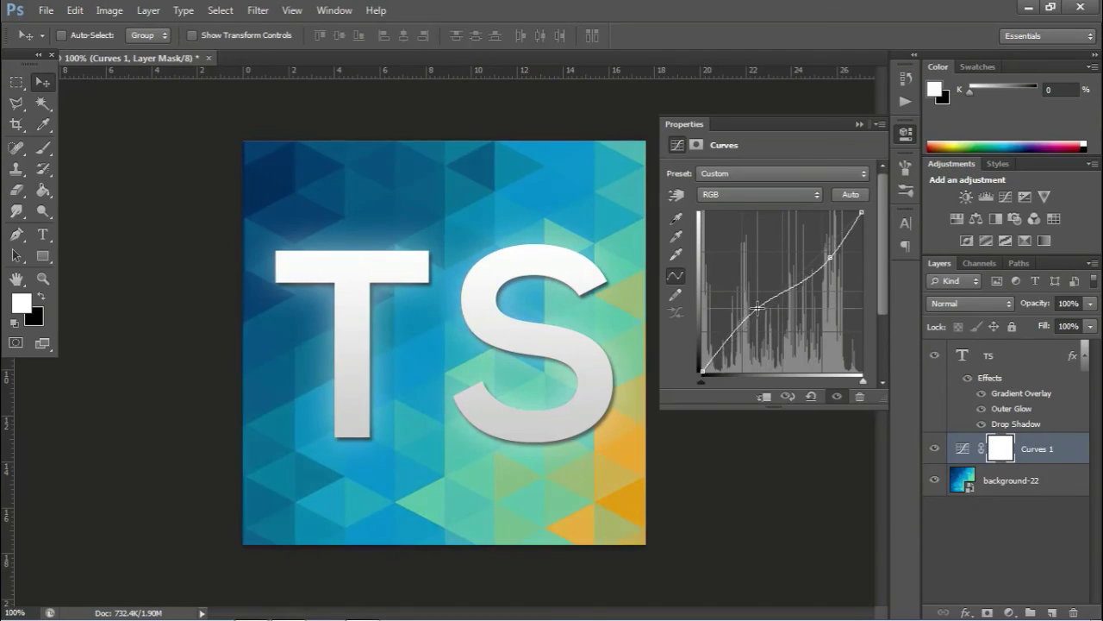
left_click(859, 125)
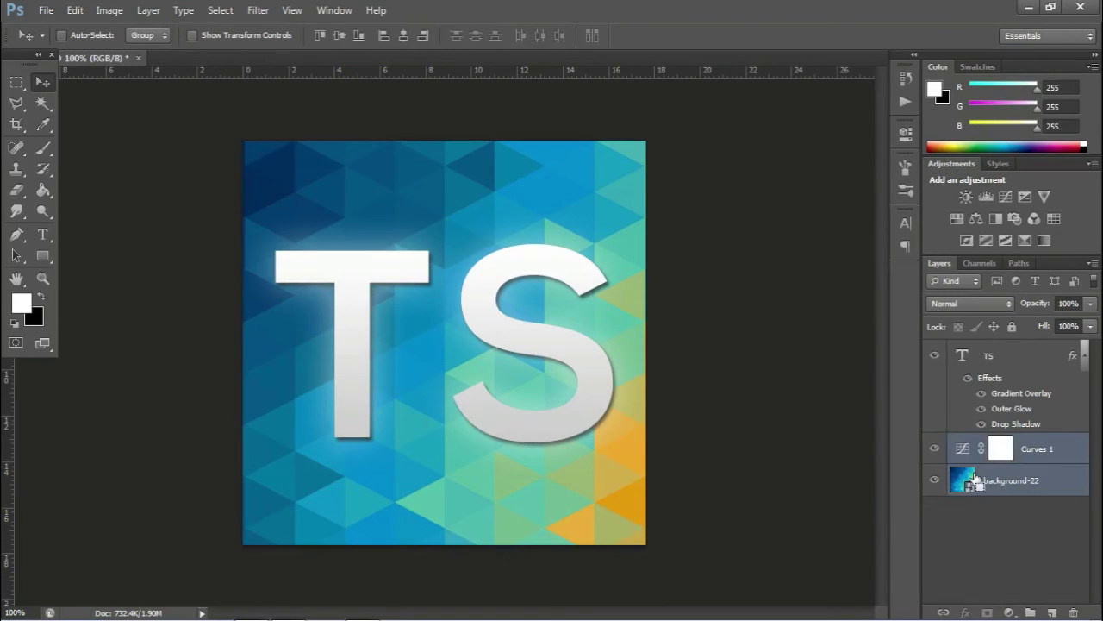
Merge Curves 1 and background-22 into one layer with Ctrl+E.
key("ctrl+e")
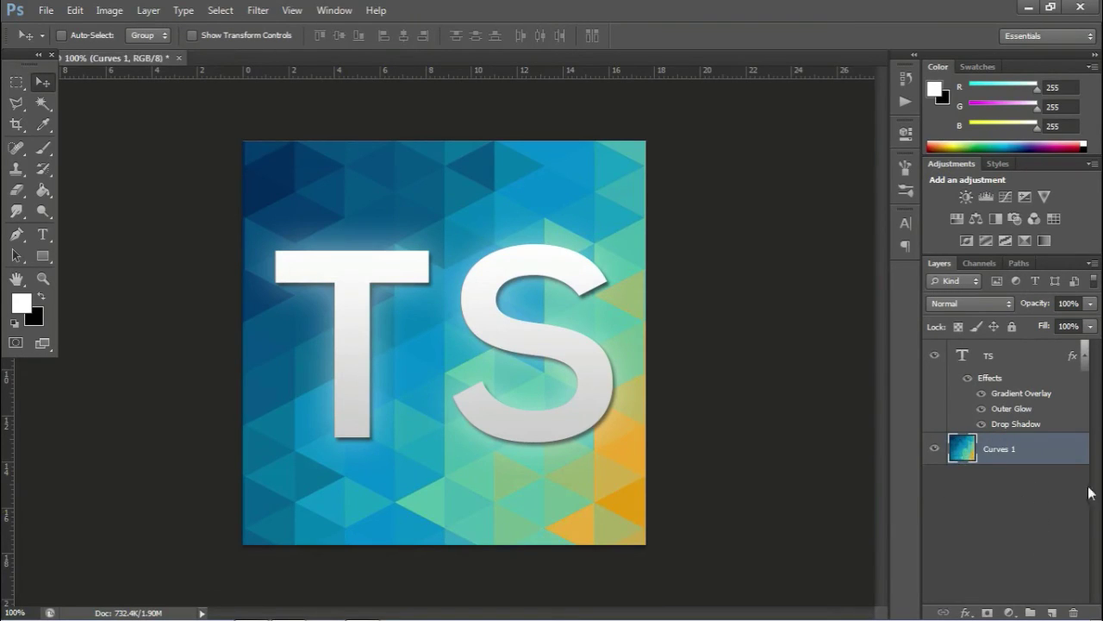